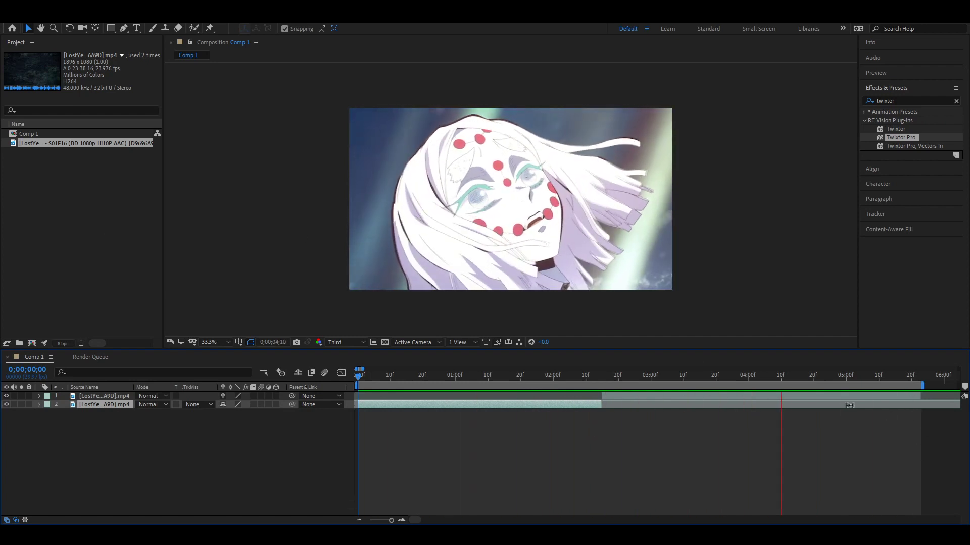
# Step: Enable time remapping on the first clip, layer 2, and add a keyframe at 0;00;00;00
pyautogui.press('space')
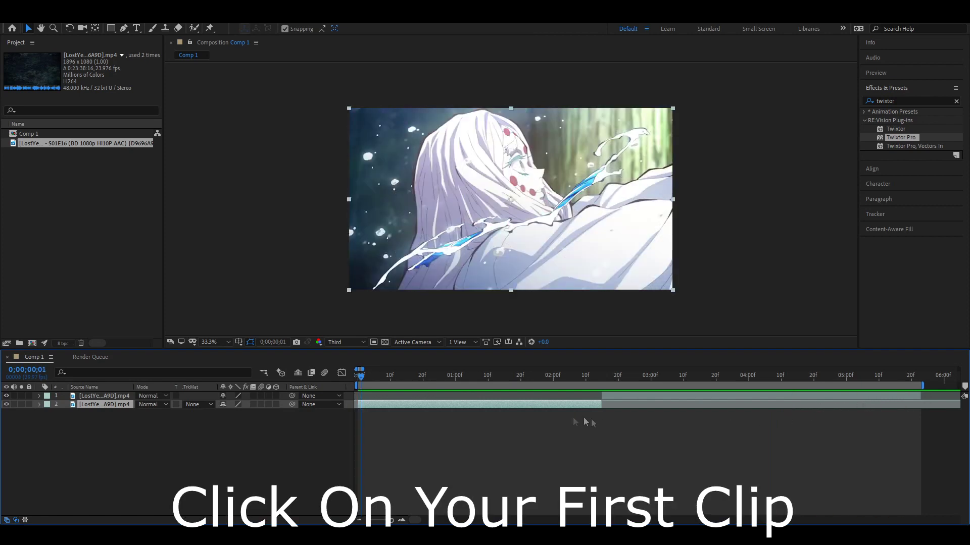
pyautogui.click(355, 378)
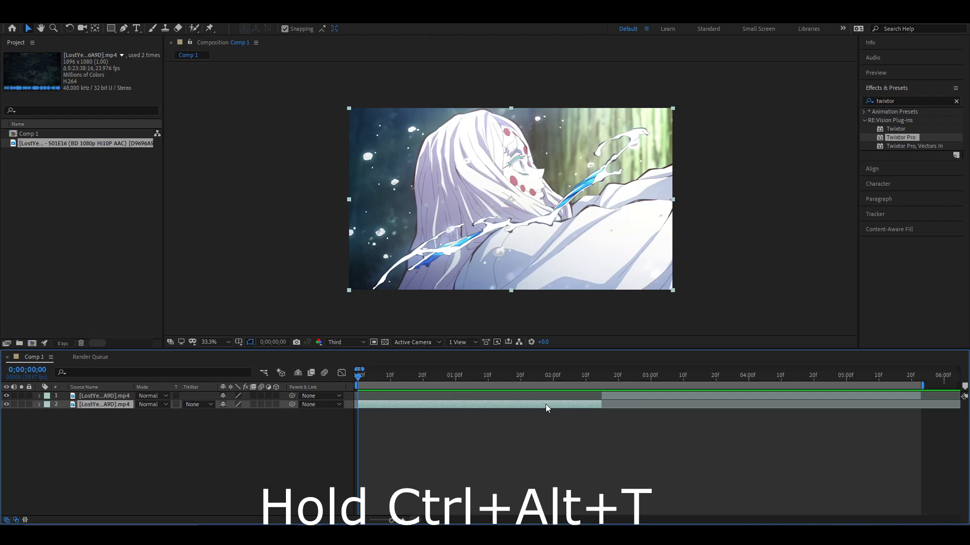
pyautogui.hotkey('ctrl', 'alt', 't')
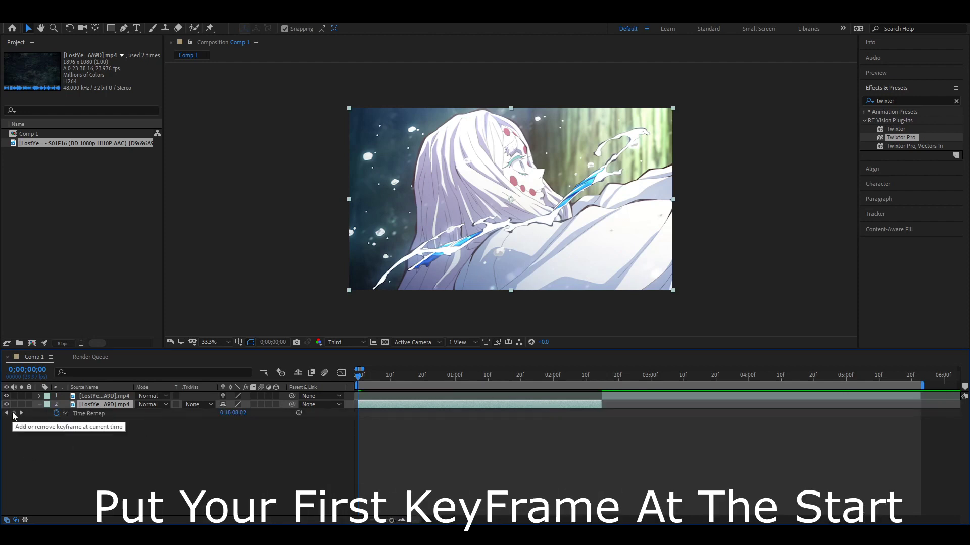
pyautogui.click(14, 413)
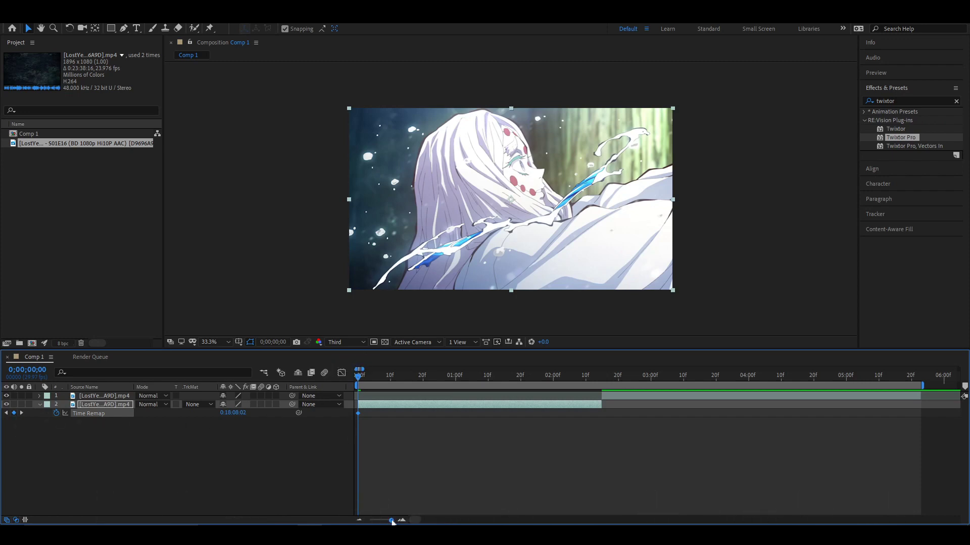
# Step: Add Time Remap keyframes to layer 2 at frames 0;00;00;02 and 0;00;00;05, where the picture changes
pyautogui.moveTo(393, 522); pyautogui.dragTo(400, 521)
pyautogui.moveTo(359, 380); pyautogui.dragTo(408, 389)
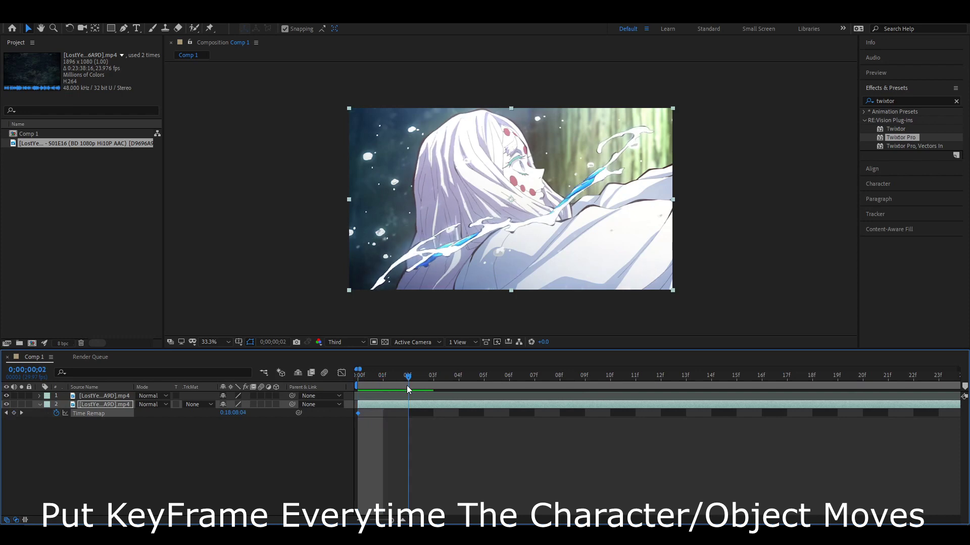
pyautogui.click(14, 413)
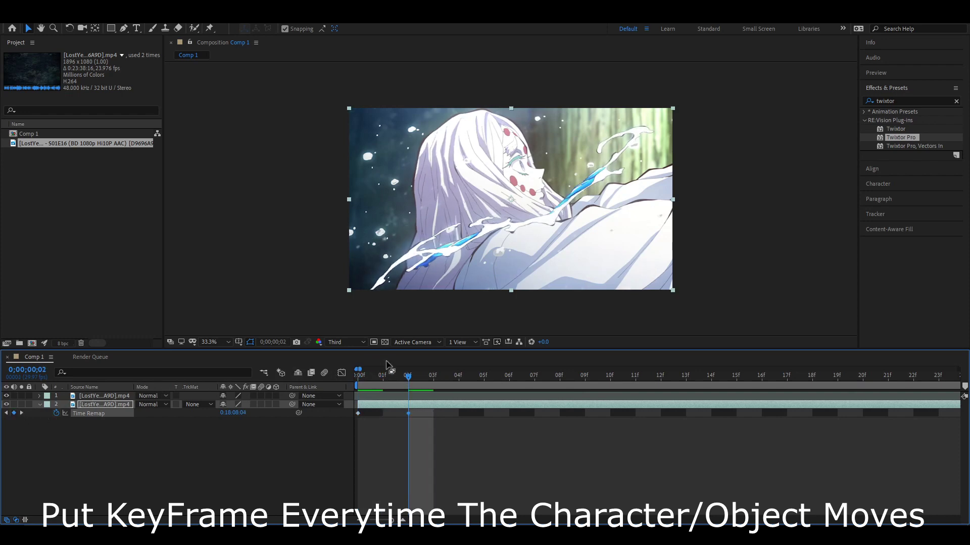
pyautogui.moveTo(413, 385); pyautogui.dragTo(479, 393)
pyautogui.click(14, 413)
# Step: Add Time Remap keyframes to layer 2 at frames 0;00;00;07 and 0;00;00;10
pyautogui.press('pagedown')
pyautogui.press('pagedown')
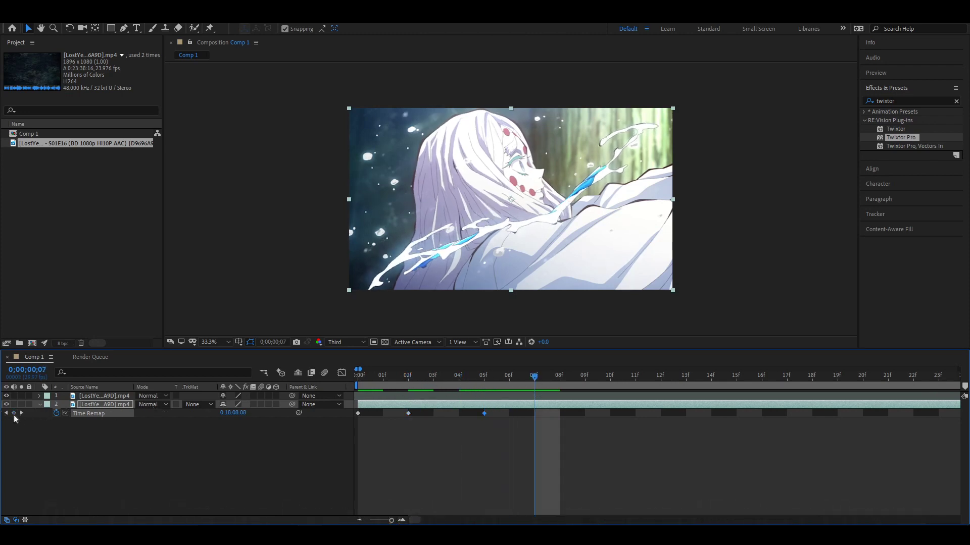
pyautogui.press('pagedown')
pyautogui.press('pagedown')
pyautogui.press('pagedown')
pyautogui.click(14, 413)
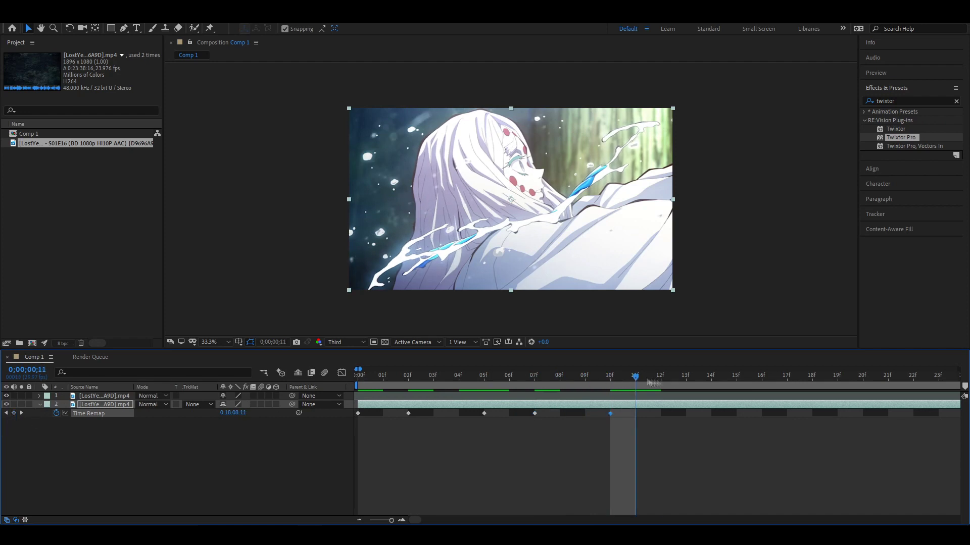
# Step: Add Time Remap keyframes to layer 2 at frames 0;00;00;13, 0;00;00;15 and 0;00;00;17
pyautogui.press('pagedown')
pyautogui.press('pagedown')
pyautogui.press('pagedown')
pyautogui.press('pagedown')
pyautogui.press('pagedown')
pyautogui.press('pagedown')
pyautogui.press('pagedown')
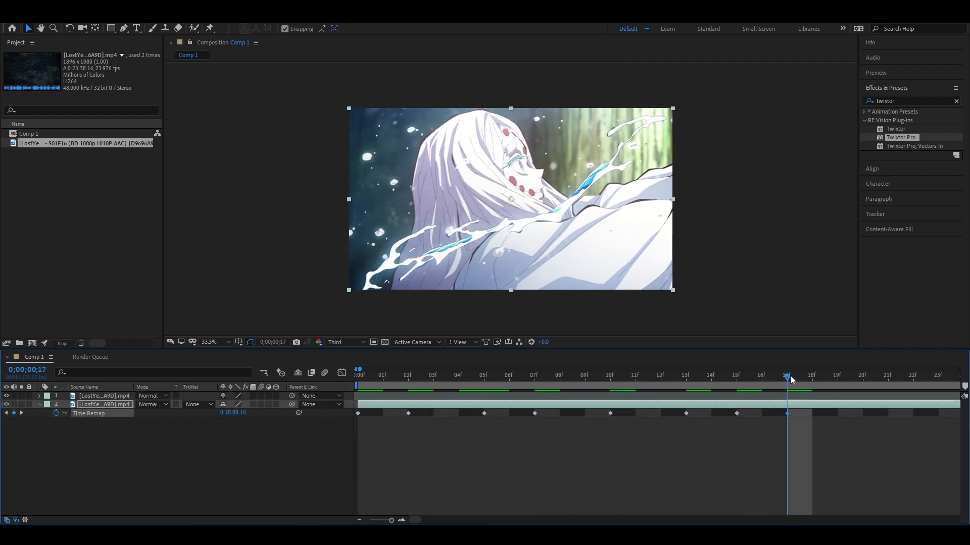
# Step: Add Time Remap keyframes to layer 2 at frames 0;00;00;20 and 0;00;00;22
pyautogui.press('pagedown')
pyautogui.press('pagedown')
pyautogui.press('pagedown')
pyautogui.click(14, 413)
pyautogui.press('pagedown')
pyautogui.press('pagedown')
pyautogui.click(14, 413)
# Step: Add Time Remap keyframes to layer 2 at frames 0;00;00;25, 0;00;00;27 and 0;00;01;00
pyautogui.press('pagedown')
pyautogui.press('pagedown')
pyautogui.press('pagedown')
pyautogui.click(14, 413)
pyautogui.moveTo(774, 378); pyautogui.dragTo(834, 389)
pyautogui.click(14, 413)
pyautogui.press('pagedown')
pyautogui.press('pagedown')
pyautogui.press('pagedown')
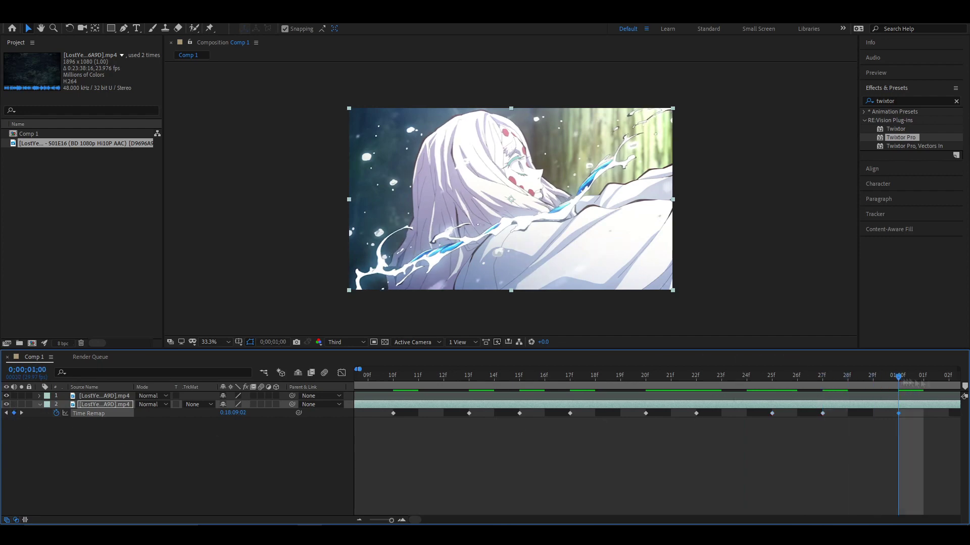
# Step: Add Time Remap keyframes to layer 2 at frames 0;00;01;03 and 0;00;01;05
pyautogui.press('pagedown')
pyautogui.press('pagedown')
pyautogui.press('pagedown')
pyautogui.click(14, 413)
pyautogui.click(625, 392)
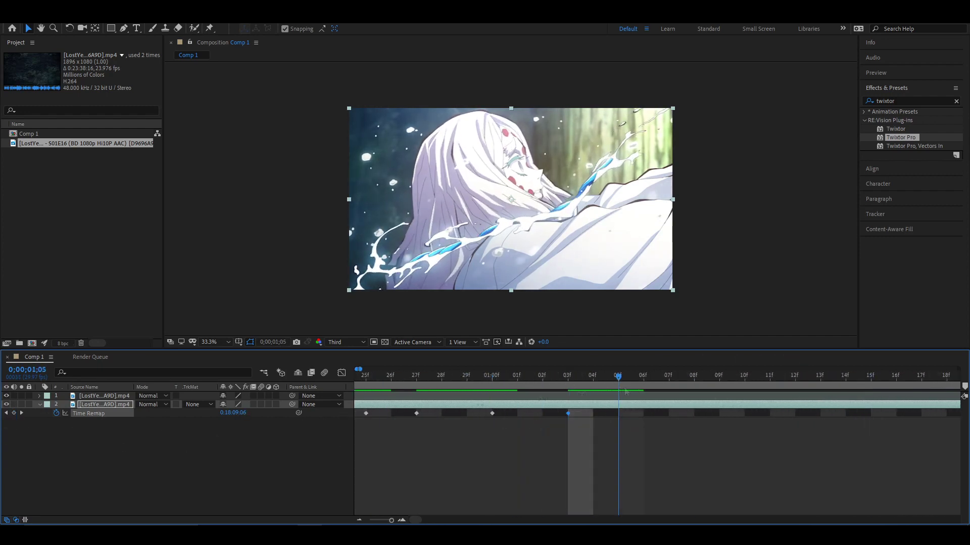
pyautogui.click(14, 413)
# Step: Add Time Remap keyframes to layer 2 at frames 0;00;01;07 and 0;00;01;10
pyautogui.press('pagedown')
pyautogui.press('pagedown')
pyautogui.press('pagedown')
pyautogui.press('pagedown')
pyautogui.press('pagedown')
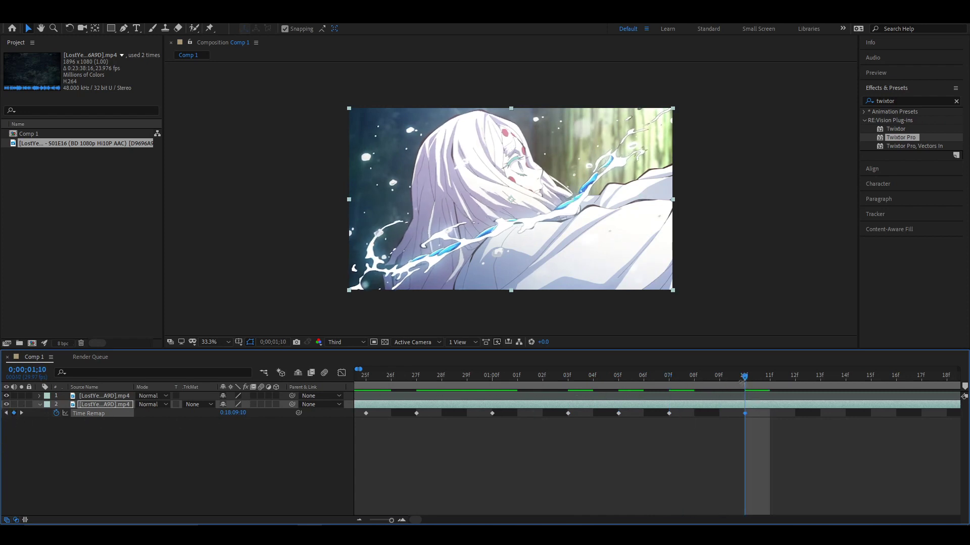
# Step: Add Time Remap keyframes to layer 2 at frames 0;00;01;12 and 0;00;01;15
pyautogui.press('pagedown')
pyautogui.press('pagedown')
pyautogui.press('pagedown')
pyautogui.press('pagedown')
pyautogui.press('pagedown')
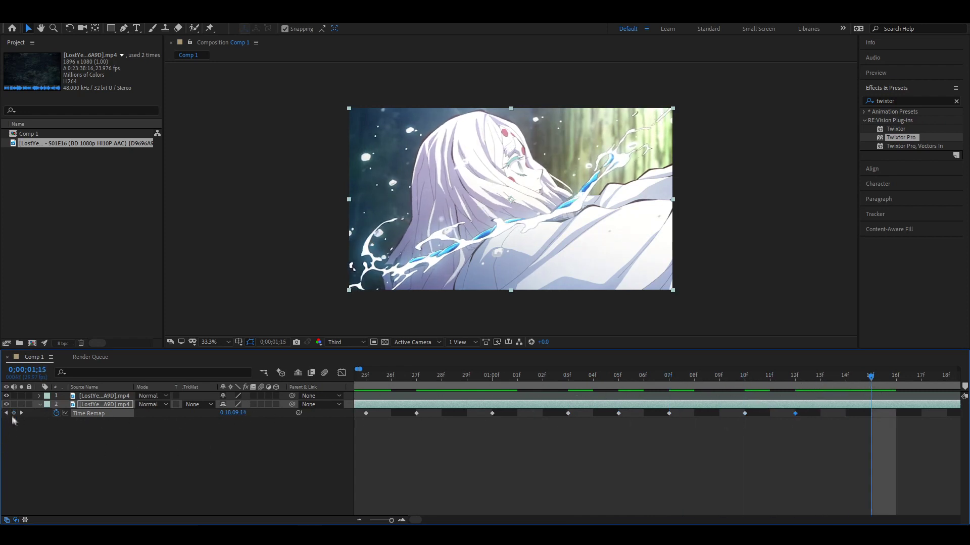
# Step: Add Time Remap keyframes to layer 2 at frames 0;00;01;17 and 0;00;01;21
pyautogui.moveTo(875, 382); pyautogui.dragTo(506, 440)
pyautogui.click(14, 413)
pyautogui.moveTo(508, 383); pyautogui.dragTo(661, 409)
pyautogui.click(14, 413)
# Step: Add Time Remap keyframes to layer 2 at frames 0;00;01;26 and 0;00;02;00
pyautogui.press('pagedown')
pyautogui.press('pagedown')
pyautogui.press('pagedown')
pyautogui.press('pagedown')
pyautogui.press('pagedown')
pyautogui.press('pagedown')
pyautogui.press('pagedown')
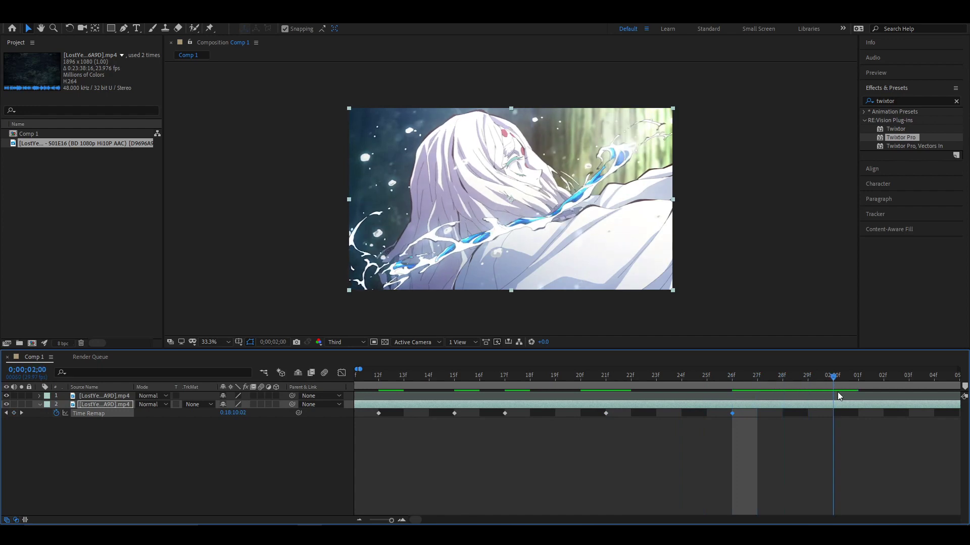
pyautogui.click(14, 413)
# Step: Add Time Remap keyframes to layer 2 at frames 0;00;02;03, 0;00;02;05 and 0;00;02;07
pyautogui.press('pagedown')
pyautogui.press('pagedown')
pyautogui.press('pagedown')
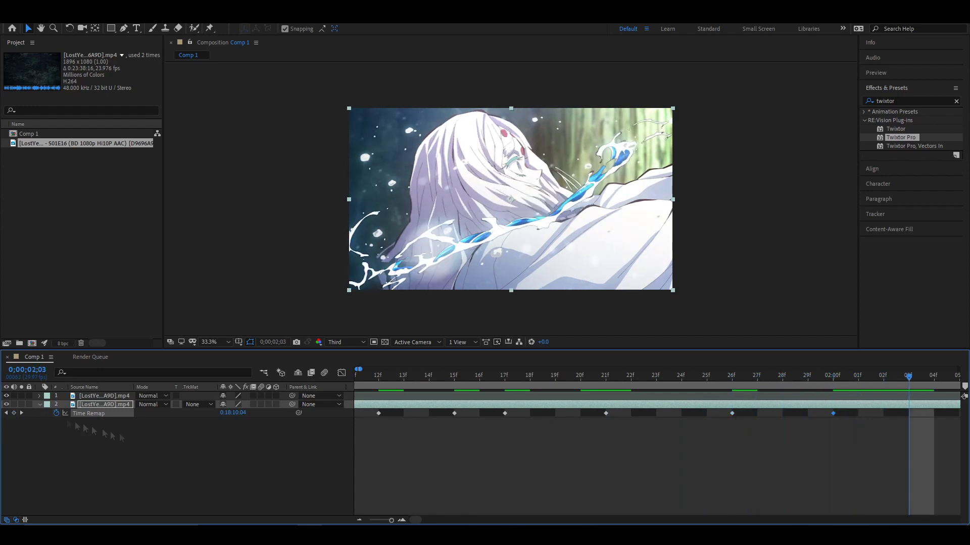
pyautogui.press('pagedown')
pyautogui.press('pagedown')
pyautogui.moveTo(960, 379); pyautogui.dragTo(526, 420)
pyautogui.press('pagedown')
pyautogui.press('pagedown')
pyautogui.click(13, 413)
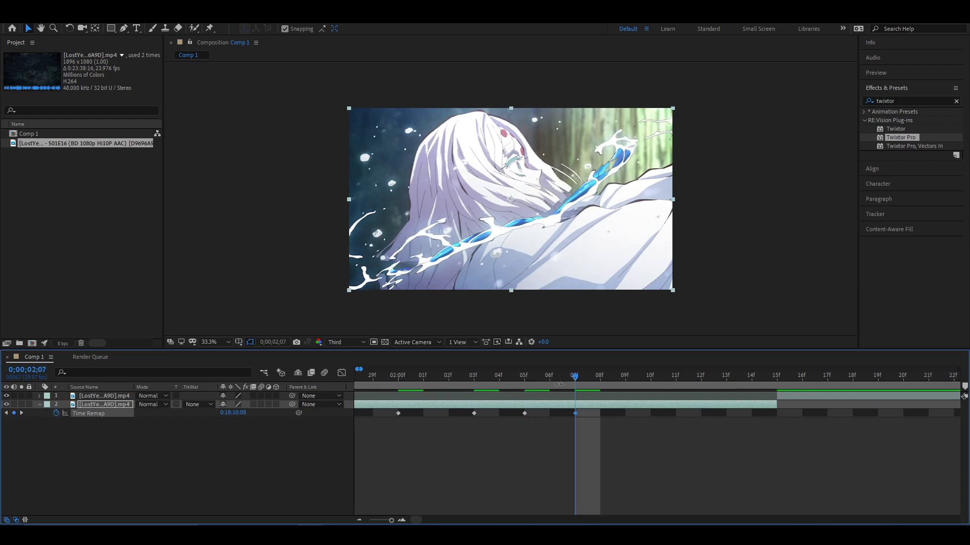
# Step: Add the last Time Remap keyframes to layer 2 at frames 0;00;02;10 and 0;00;02;12
pyautogui.press('pagedown')
pyautogui.press('pagedown')
pyautogui.press('pagedown')
pyautogui.click(14, 413)
pyautogui.press('pagedown')
pyautogui.press('pagedown')
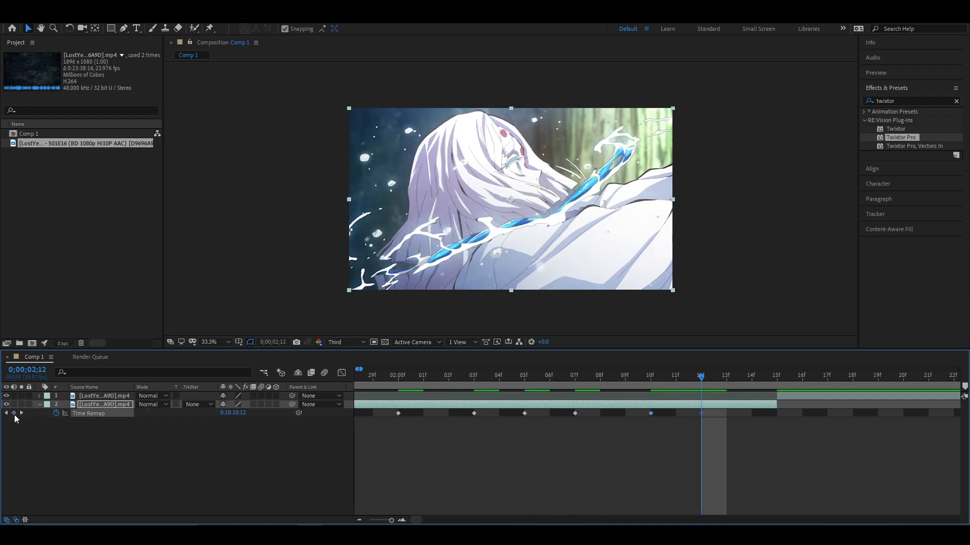
# Step: Move the keyframes between 0;00;02;00 and 0;00;02;12 closer together at one-frame spacing, starting from the last one
pyautogui.click(724, 382)
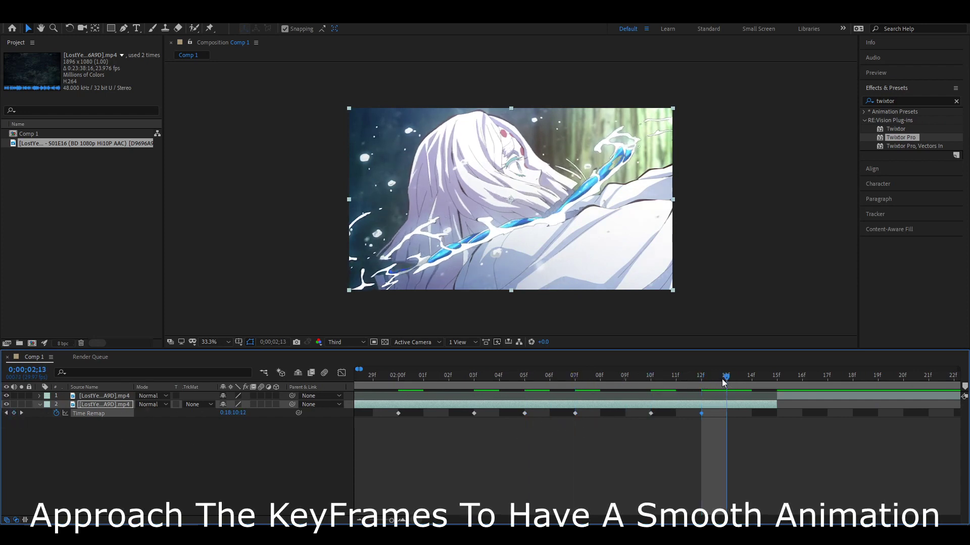
pyautogui.moveTo(699, 384); pyautogui.dragTo(612, 408)
pyautogui.moveTo(451, 429); pyautogui.dragTo(614, 407)
pyautogui.moveTo(474, 416); pyautogui.dragTo(425, 416)
pyautogui.moveTo(366, 425); pyautogui.dragTo(552, 410)
pyautogui.moveTo(398, 414); pyautogui.dragTo(647, 423)
pyautogui.moveTo(583, 427); pyautogui.dragTo(866, 416)
# Step: Move the packed keyframe block earlier so its keyframes sit one frame apart and end at 0;00;01;25
pyautogui.click(618, 414)
pyautogui.moveTo(616, 419); pyautogui.dragTo(519, 423)
pyautogui.moveTo(459, 427); pyautogui.dragTo(718, 408)
pyautogui.moveTo(492, 414); pyautogui.dragTo(418, 416)
pyautogui.moveTo(371, 419)
pyautogui.mouseDown()
pyautogui.moveTo(450, 407)
pyautogui.moveTo(377, 417)
pyautogui.mouseUp()
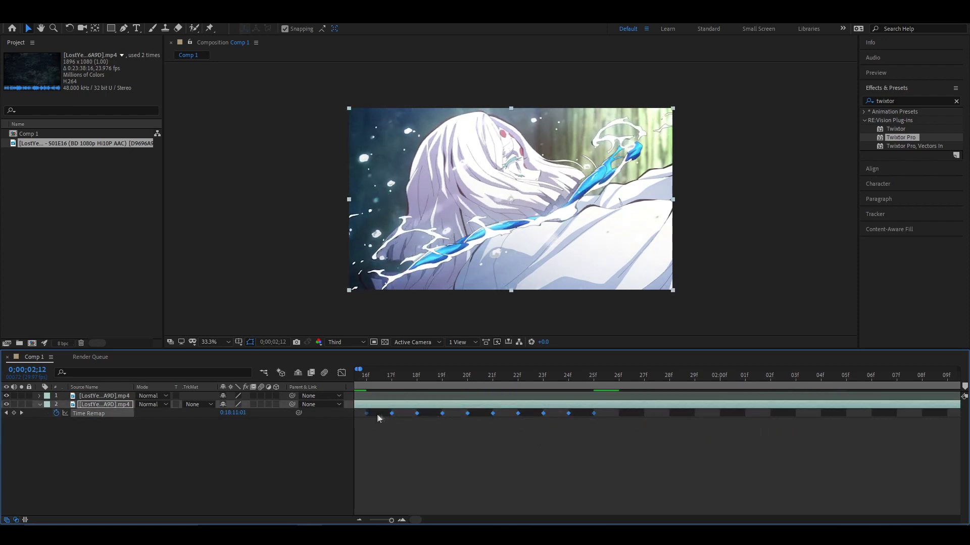
# Step: Pull the following keyframes back behind the one at 0;00;01;05, one frame apart through 0;00;01;18
pyautogui.press('j')
pyautogui.press('j')
pyautogui.press('j')
pyautogui.press('j')
pyautogui.press('j')
pyautogui.press('j')
pyautogui.press('j')
pyautogui.press('j')
pyautogui.press('j')
pyautogui.press('j')
pyautogui.press('j')
pyautogui.press('j')
pyautogui.press('j')
pyautogui.press('j')
pyautogui.moveTo(689, 454); pyautogui.dragTo(901, 404)
pyautogui.moveTo(637, 414); pyautogui.dragTo(586, 417)
pyautogui.moveTo(535, 431); pyautogui.dragTo(821, 395)
pyautogui.moveTo(559, 414); pyautogui.dragTo(536, 416)
pyautogui.moveTo(481, 430); pyautogui.dragTo(568, 407)
pyautogui.moveTo(510, 416); pyautogui.dragTo(458, 414)
pyautogui.moveTo(371, 430); pyautogui.dragTo(789, 393)
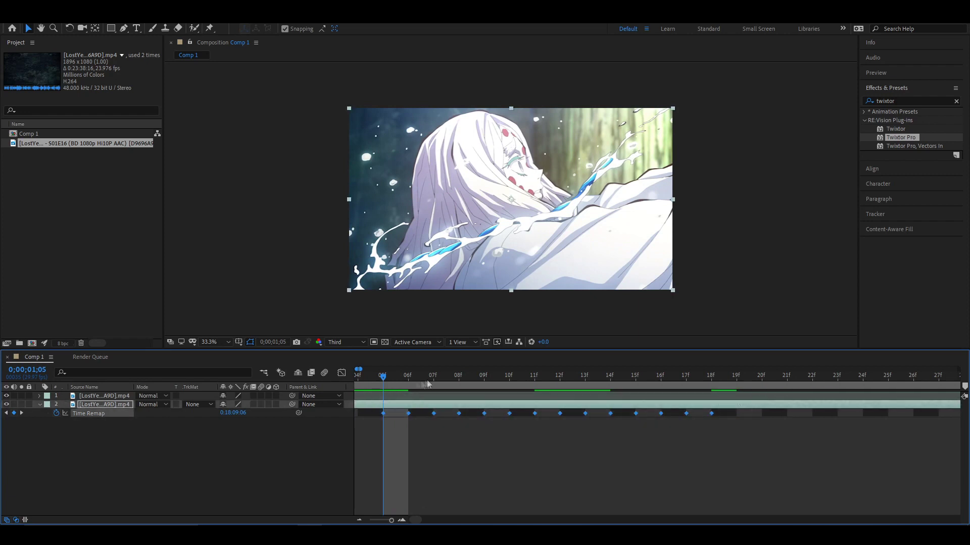
# Step: Shift the keyframe block one frame earlier so it directly follows the keyframe at 0;00;01;03, undoing any misplaced move
pyautogui.press('pageup')
pyautogui.press('pageup')
pyautogui.press('pageup')
pyautogui.press('pageup')
pyautogui.press('pageup')
pyautogui.press('pageup')
pyautogui.press('pageup')
pyautogui.moveTo(578, 414); pyautogui.dragTo(554, 416)
pyautogui.moveTo(503, 421); pyautogui.dragTo(876, 408)
pyautogui.moveTo(536, 413); pyautogui.dragTo(871, 420)
pyautogui.hotkey('ctrl', 'z')
pyautogui.hotkey('ctrl', 'z')
pyautogui.moveTo(553, 413); pyautogui.dragTo(793, 425)
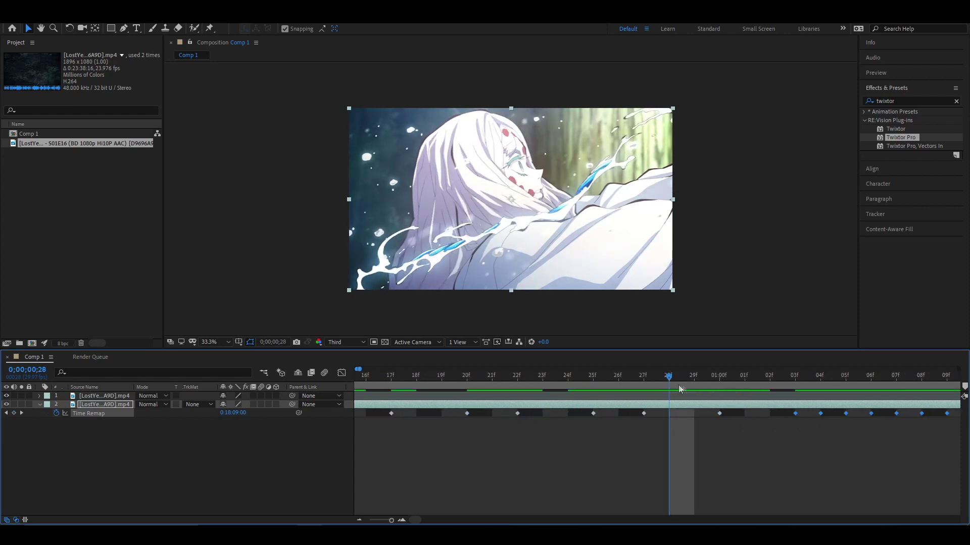
# Step: Close the gaps among the keyframes from 0;00;00;25 to 0;00;01;03 by moving the later keyframes earlier
pyautogui.press('j')
pyautogui.press('j')
pyautogui.moveTo(597, 412); pyautogui.dragTo(817, 448)
pyautogui.moveTo(795, 413); pyautogui.dragTo(883, 407)
pyautogui.click(420, 418)
pyautogui.moveTo(420, 418); pyautogui.dragTo(392, 425)
# Step: Move the later keyframe block earlier so it runs at one-frame spacing directly after the keyframe at 0;00;00;20
pyautogui.press('pageup')
pyautogui.press('pageup')
pyautogui.press('pageup')
pyautogui.press('pageup')
pyautogui.press('pageup')
pyautogui.press('pageup')
pyautogui.press('pageup')
pyautogui.press('pageup')
pyautogui.press('pageup')
pyautogui.press('pageup')
pyautogui.press('pageup')
pyautogui.moveTo(528, 425); pyautogui.dragTo(866, 413)
pyautogui.moveTo(442, 413); pyautogui.dragTo(705, 425)
pyautogui.moveTo(666, 427); pyautogui.dragTo(916, 396)
pyautogui.moveTo(426, 413); pyautogui.dragTo(400, 414)
# Step: Close the remaining gaps from the clip's start so the keyframes sit on every frame from 0;00;00;00 to 0;00;00;27
pyautogui.press('Home')
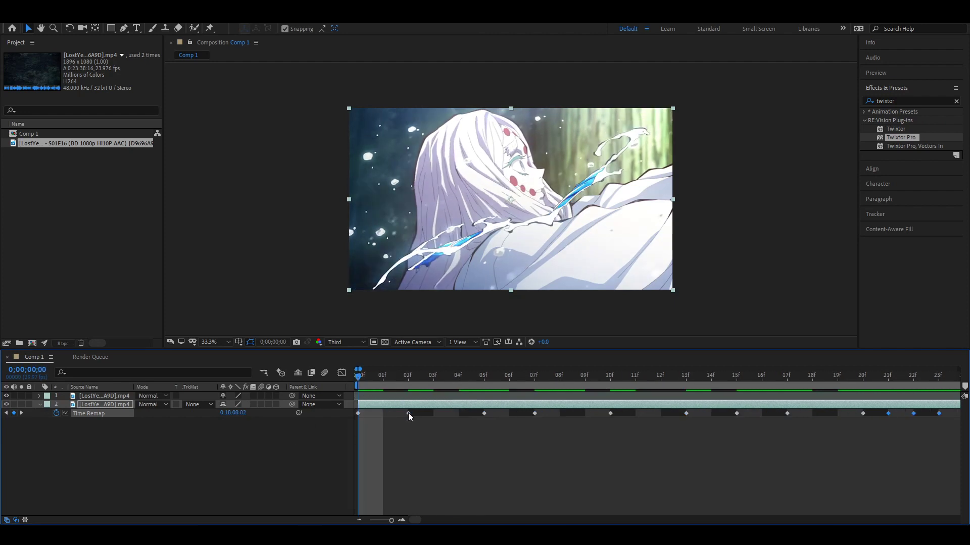
pyautogui.moveTo(486, 414); pyautogui.dragTo(420, 418)
pyautogui.moveTo(610, 414); pyautogui.dragTo(511, 420)
pyautogui.moveTo(787, 414); pyautogui.dragTo(538, 418)
pyautogui.moveTo(680, 432); pyautogui.dragTo(928, 415)
pyautogui.moveTo(410, 419); pyautogui.dragTo(567, 414)
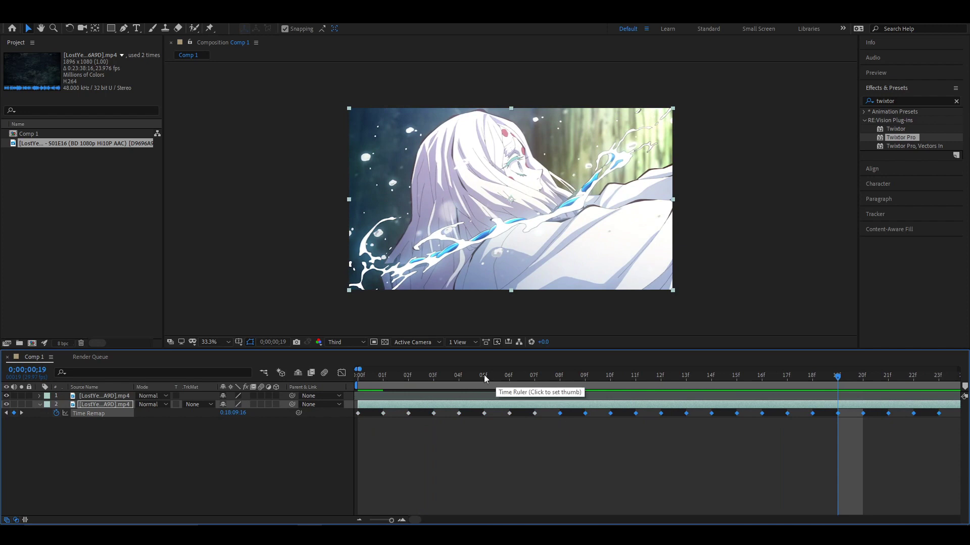
pyautogui.press('space')
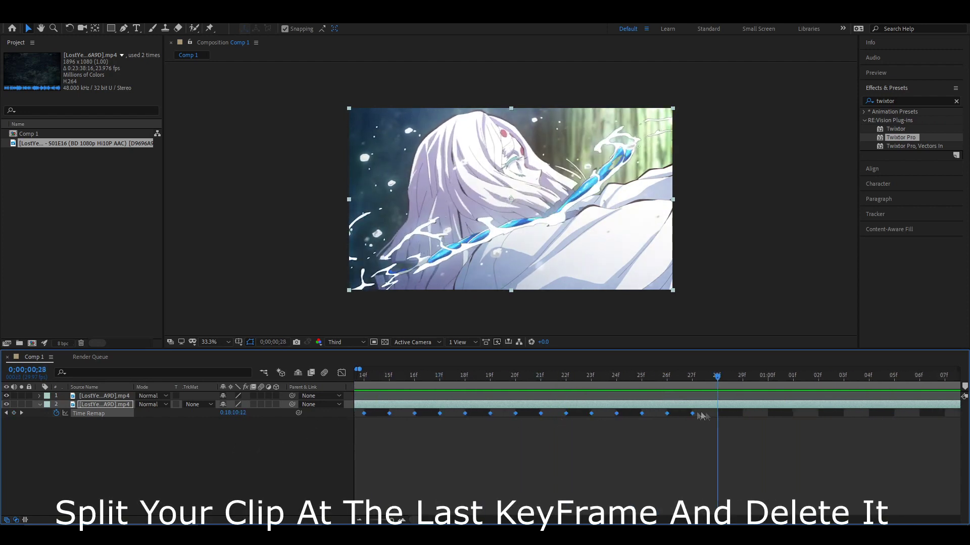
# Step: Split layer 2 at its last keyframe, 0;00;00;27, delete the remainder, and preview the composition from the start
pyautogui.press('pageup')
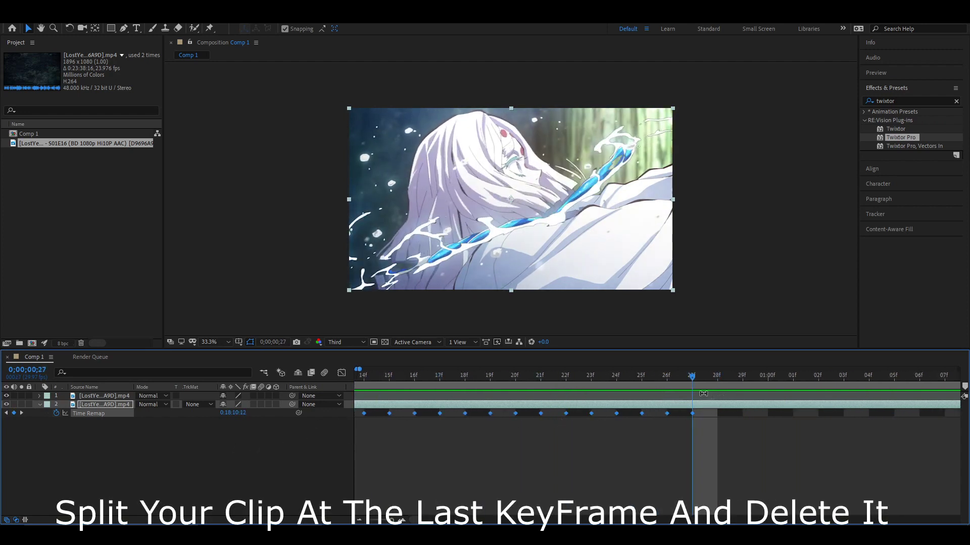
pyautogui.hotkey('ctrl', 'shift', 'd')
pyautogui.press('Delete')
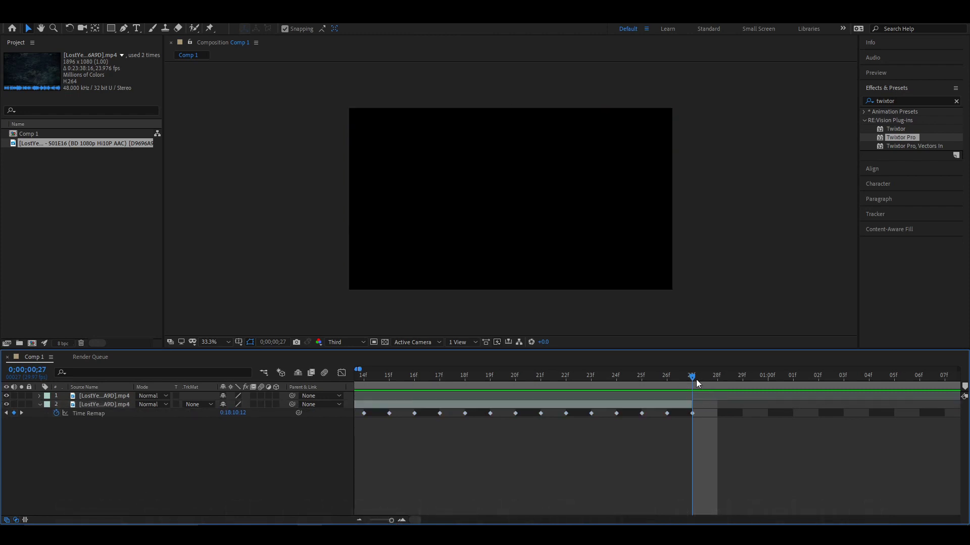
pyautogui.press('Home')
pyautogui.press('space')
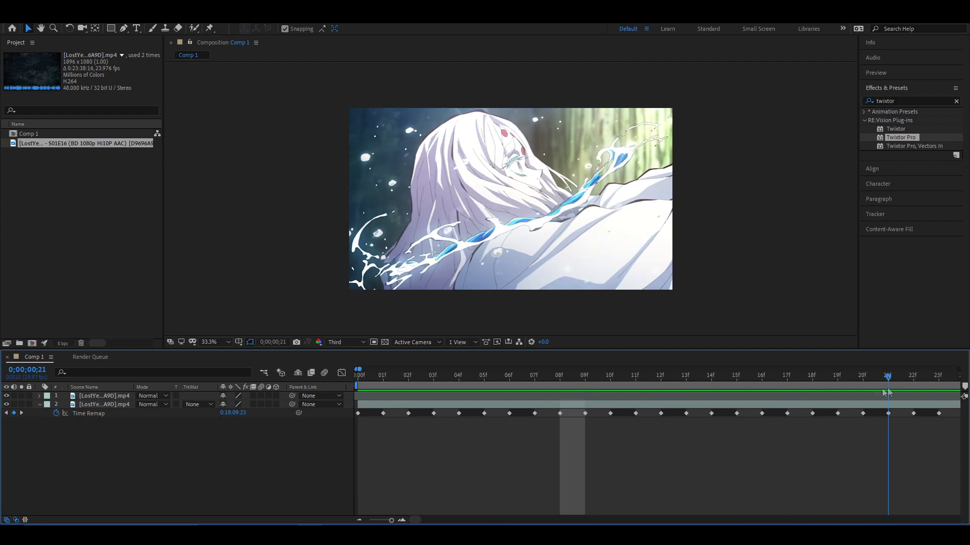
# Step: Pre-compose layer 2, moving all attributes into the new composition without adjusting its duration to the layer's time span
pyautogui.click(104, 396)
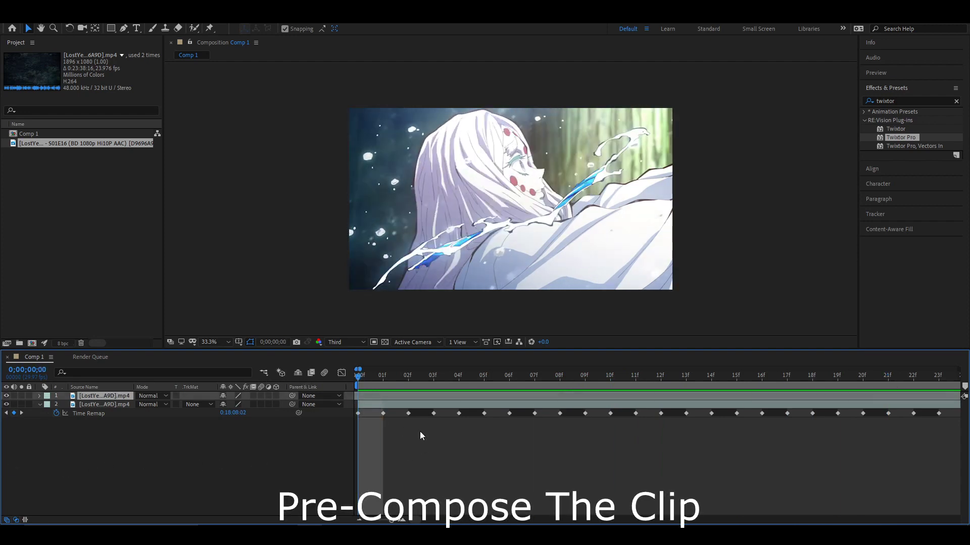
pyautogui.rightClick(432, 404)
pyautogui.click(489, 360)
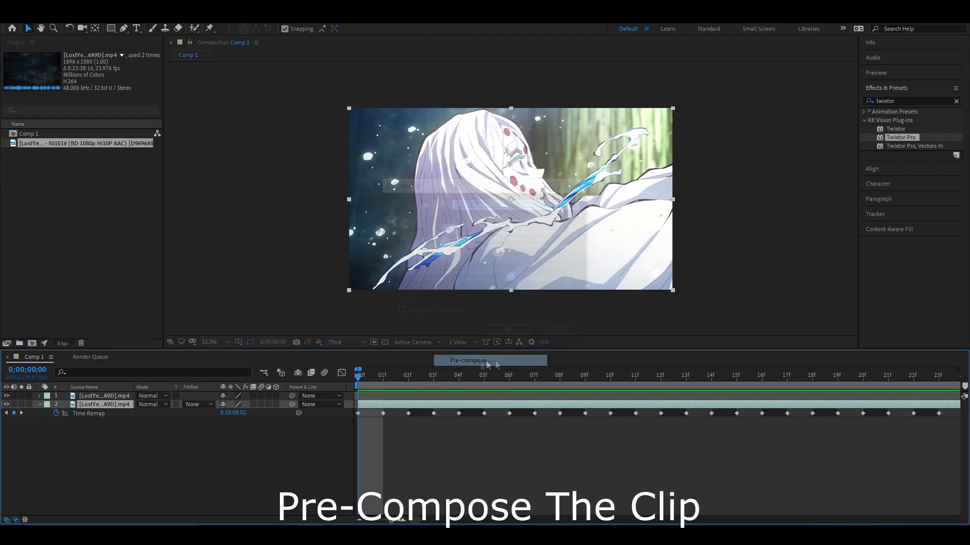
pyautogui.click(400, 274)
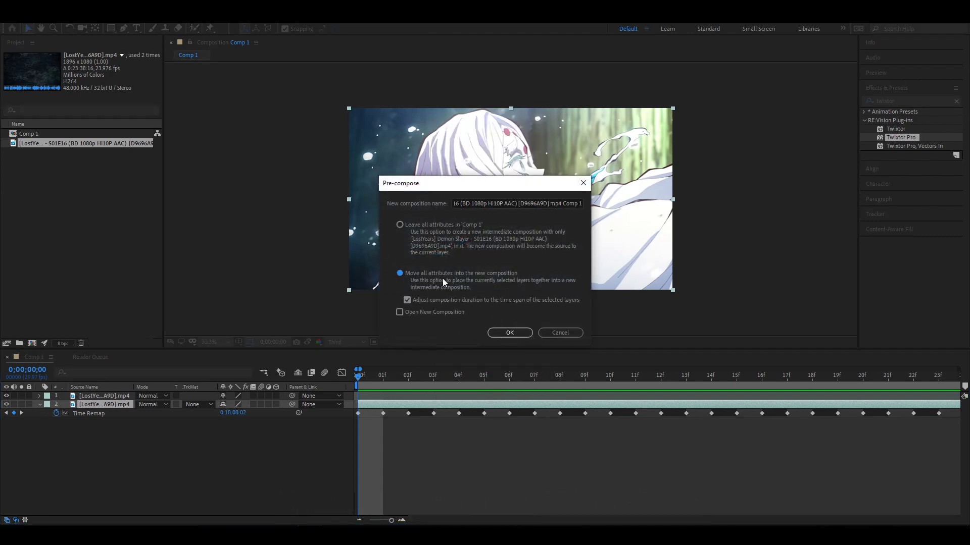
pyautogui.click(414, 301)
pyautogui.click(509, 332)
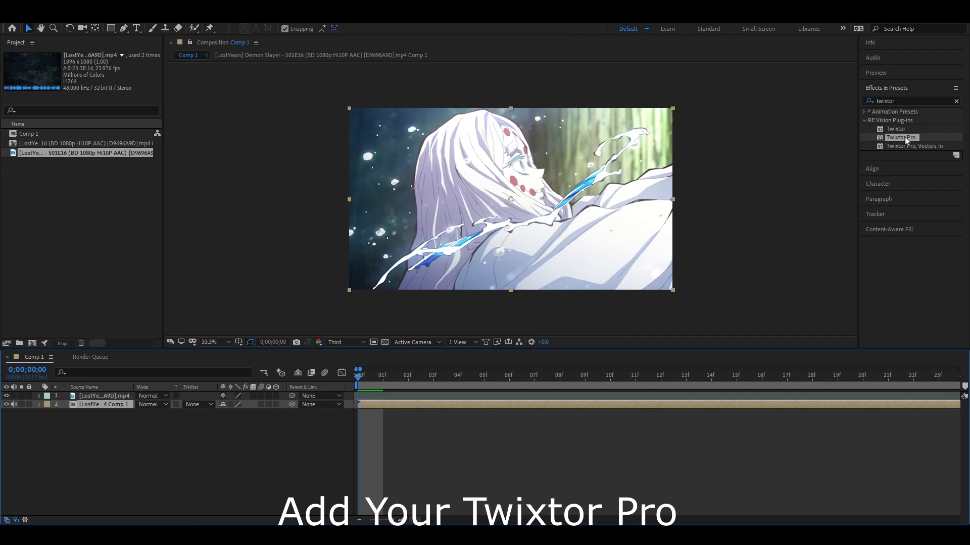
# Step: Apply Twixtor Pro to the pre-composed layer 2, with Image Prep set to Contrast/Edge Enhance and Warping set to Forward
pyautogui.moveTo(905, 140); pyautogui.dragTo(376, 404)
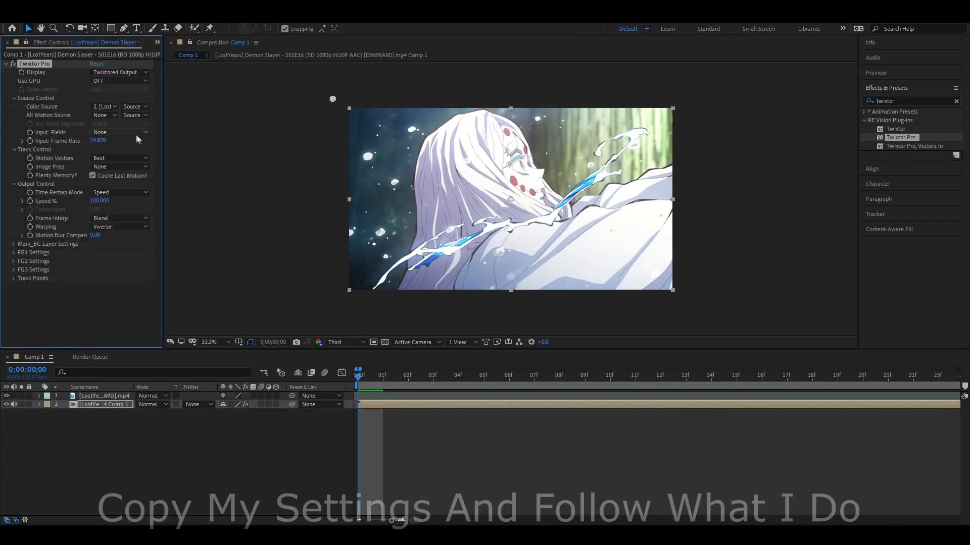
pyautogui.click(121, 166)
pyautogui.click(126, 189)
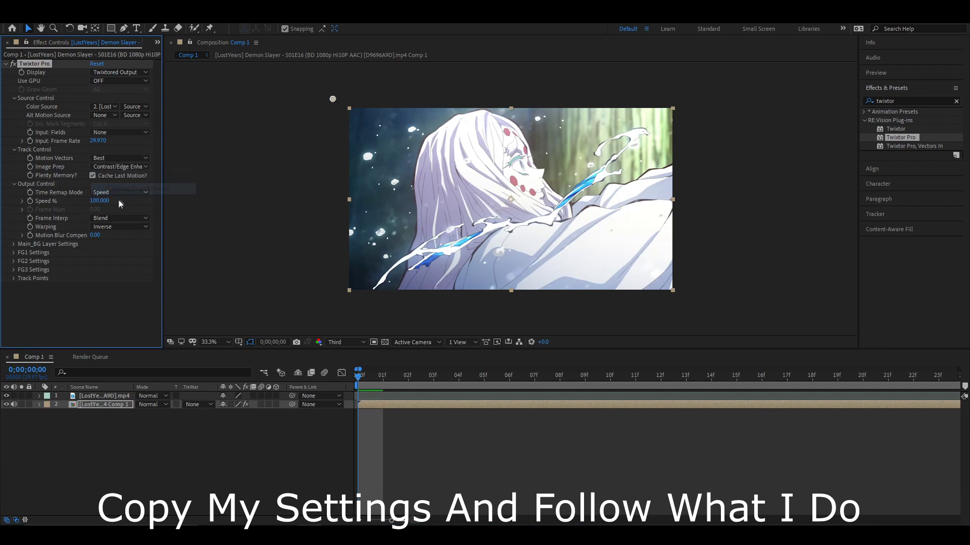
pyautogui.click(127, 229)
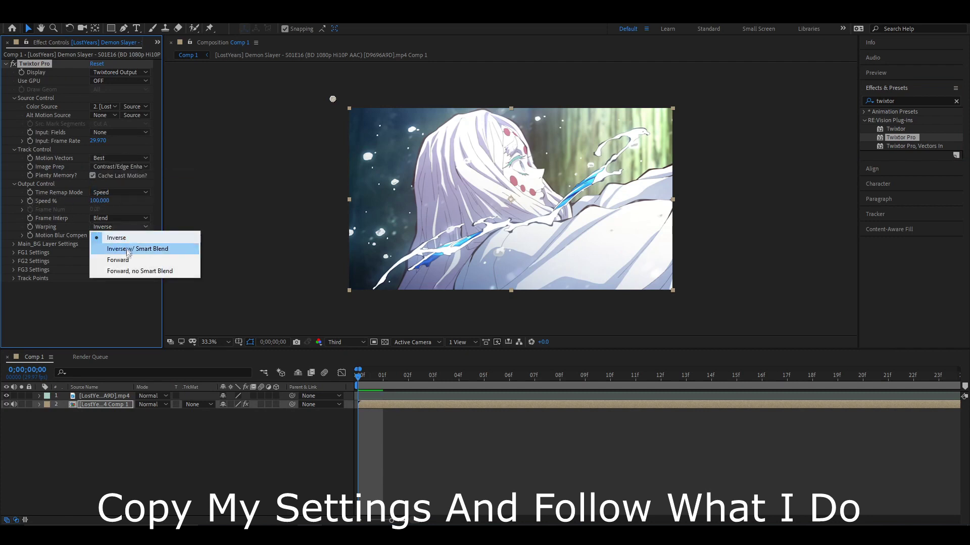
pyautogui.click(119, 257)
pyautogui.click(113, 219)
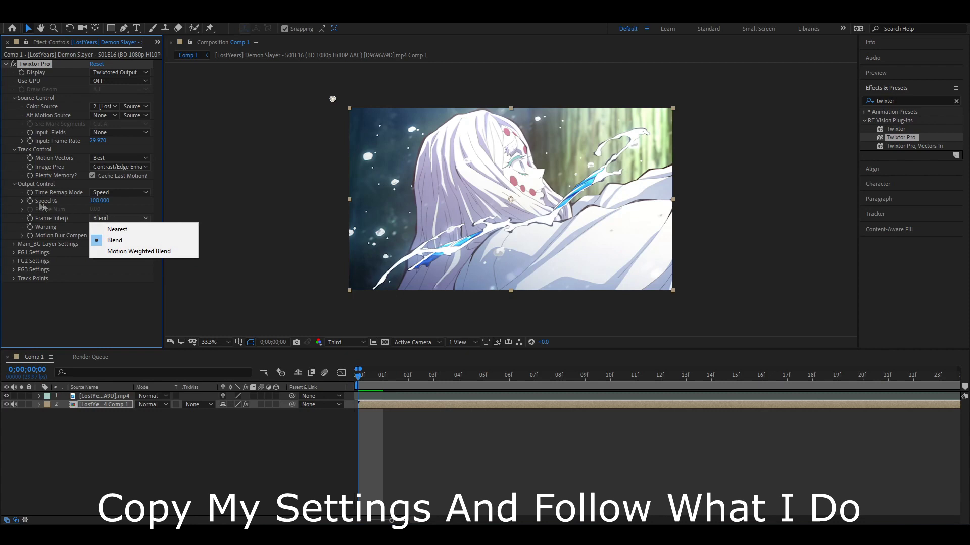
# Step: Keyframe Twixtor's Speed % at 0;00;00;00 and set it to 7 at 0;00;00;01
pyautogui.click(32, 202)
pyautogui.click(371, 384)
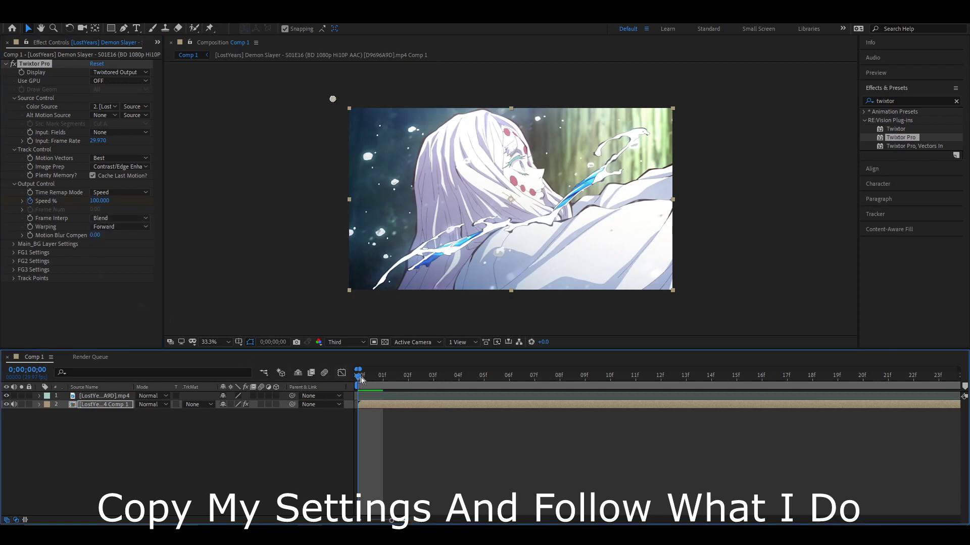
pyautogui.click(108, 201)
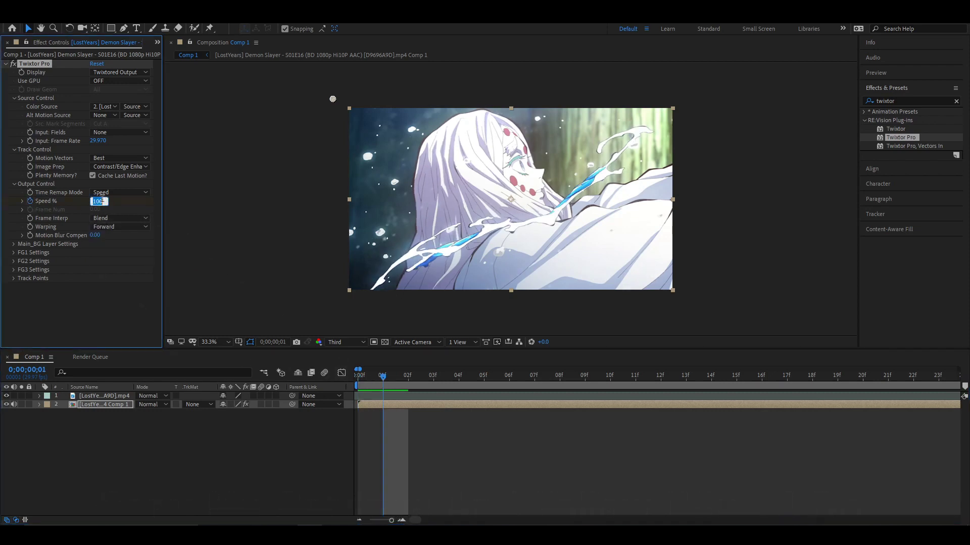
pyautogui.write('7')
pyautogui.press('Return')
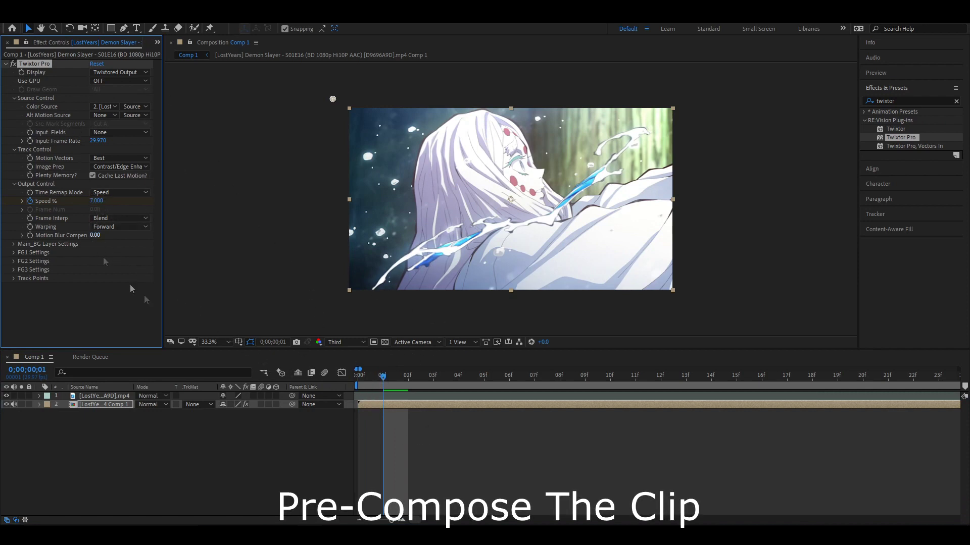
# Step: Pre-compose layer 2 again with all attributes moved into the new composition, and enable time remapping on it from the start
pyautogui.rightClick(391, 408)
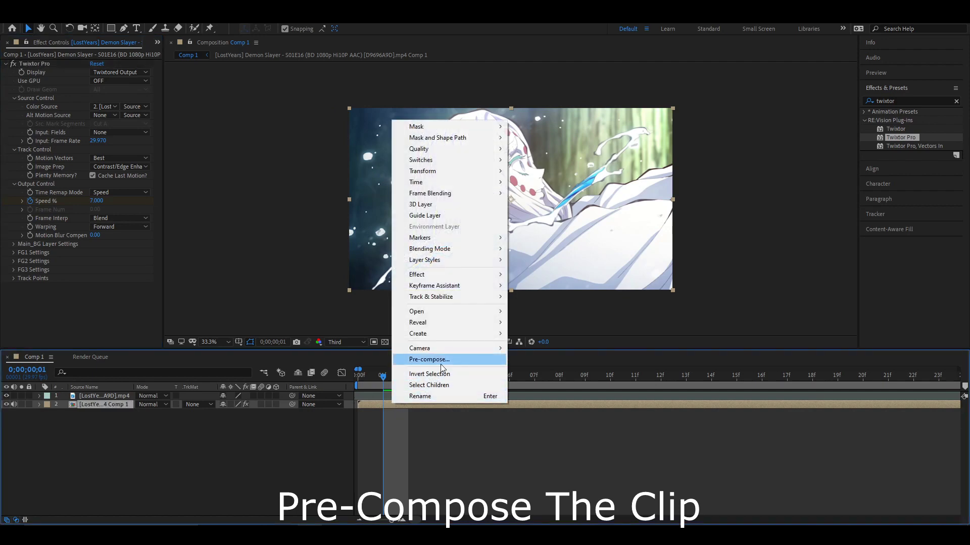
pyautogui.click(444, 354)
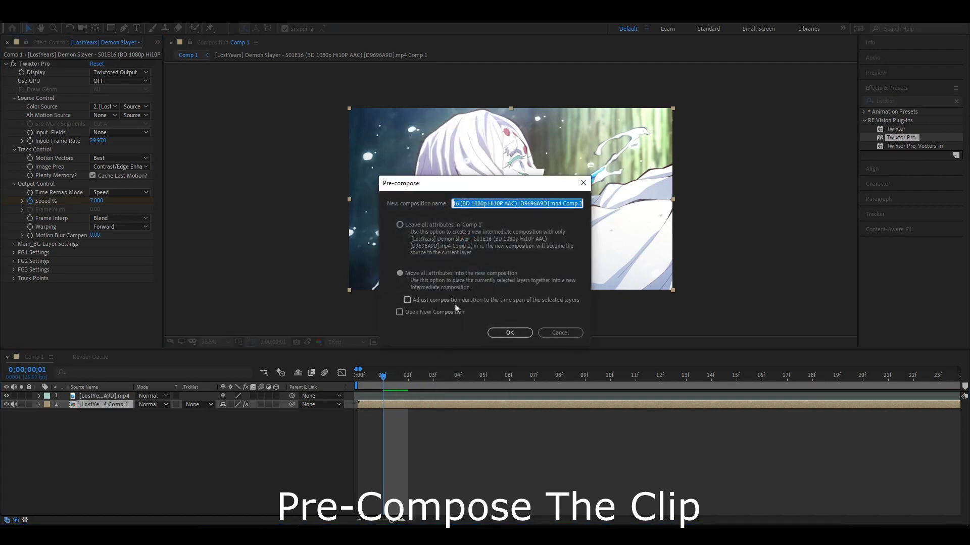
pyautogui.click(510, 333)
pyautogui.press('Home')
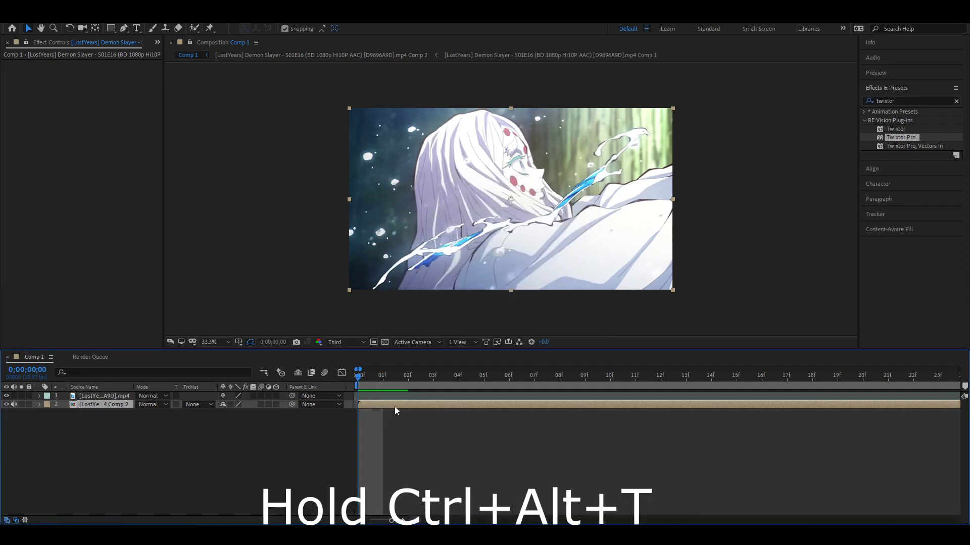
pyautogui.hotkey('ctrl', 'alt', 't')
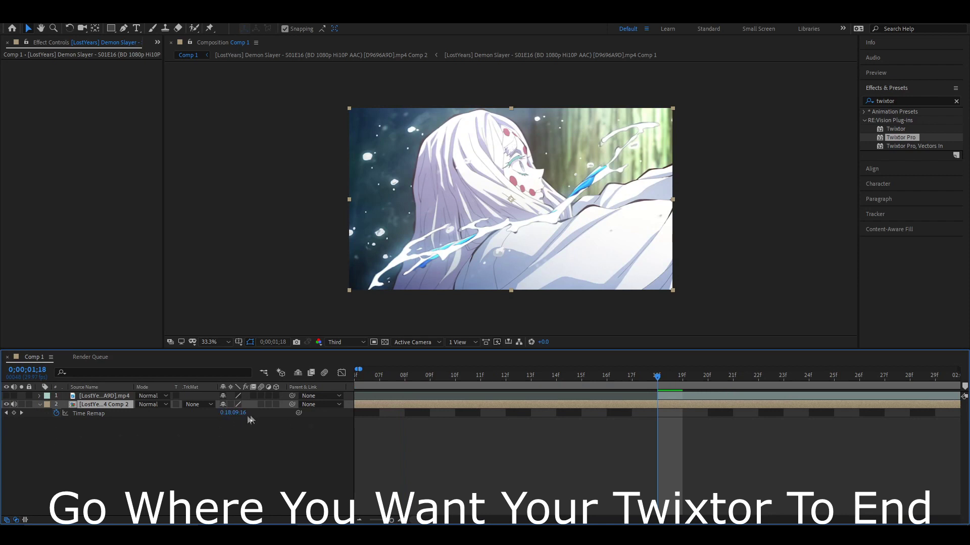
# Step: Set layer 2's time remap to 0:18:20:05 at 0;00;01;18, then split the layer there and delete the remainder
pyautogui.moveTo(225, 413); pyautogui.dragTo(374, 431)
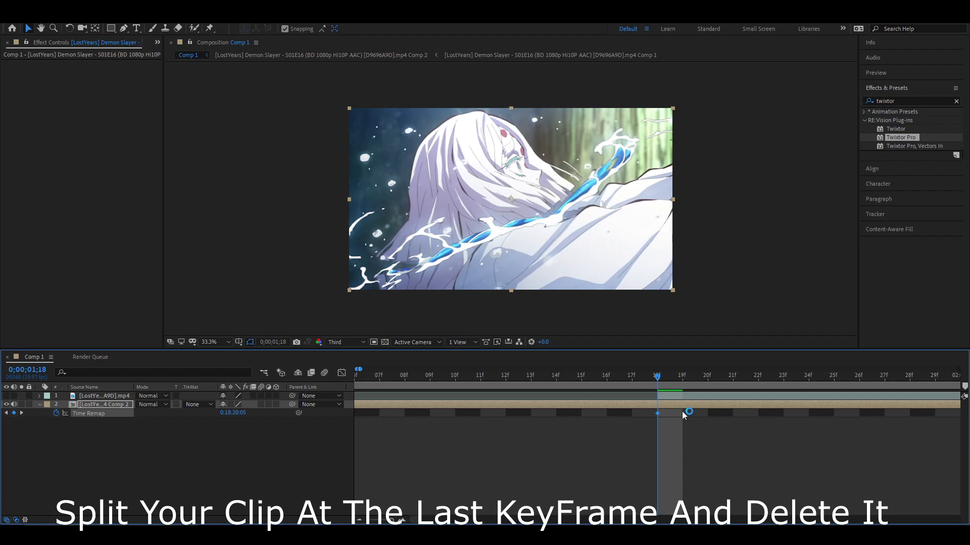
pyautogui.hotkey('ctrl', 'shift', 'd')
pyautogui.press('Delete')
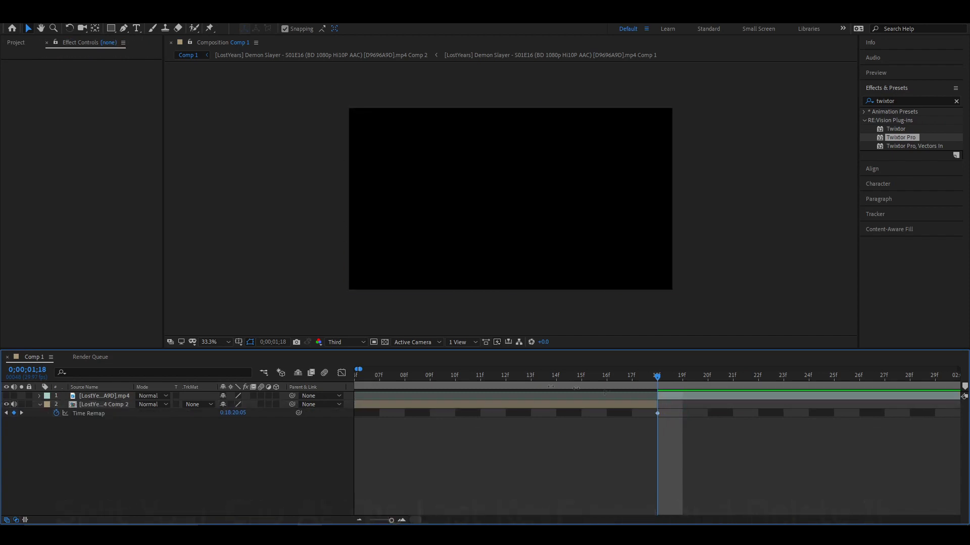
# Step: Apply Easy Ease to both of layer 2's time remap keyframes and show them in the Graph Editor
pyautogui.moveTo(362, 369); pyautogui.dragTo(312, 384)
pyautogui.moveTo(568, 412); pyautogui.dragTo(442, 419)
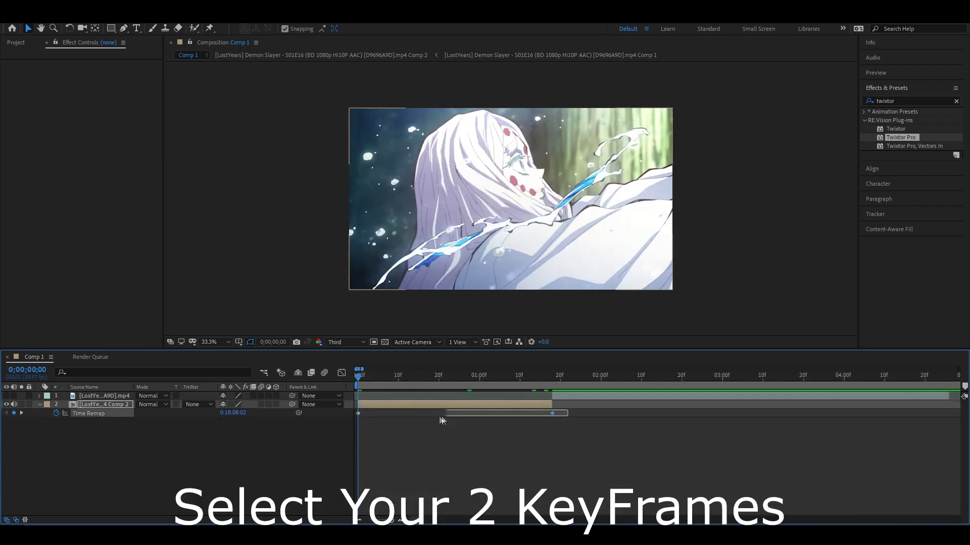
pyautogui.moveTo(349, 415); pyautogui.dragTo(348, 415)
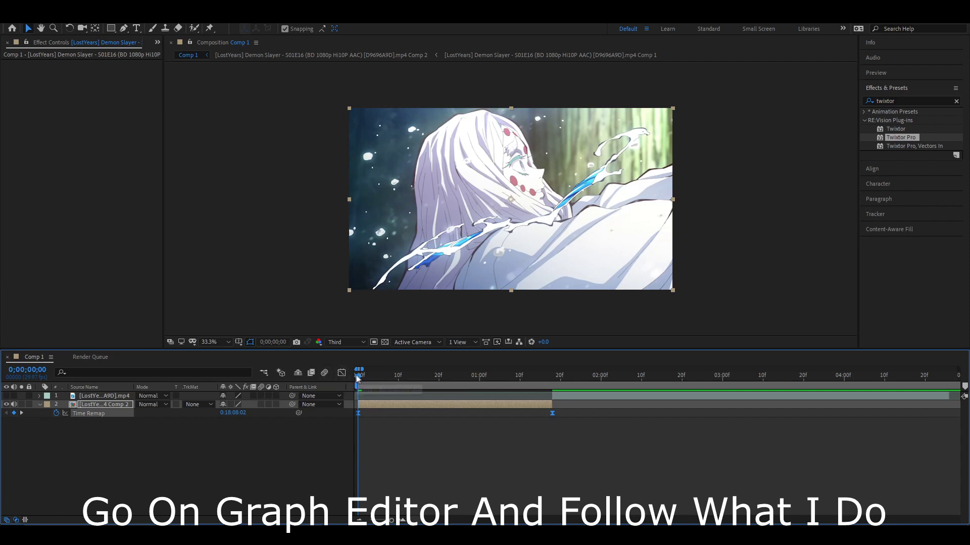
pyautogui.click(341, 374)
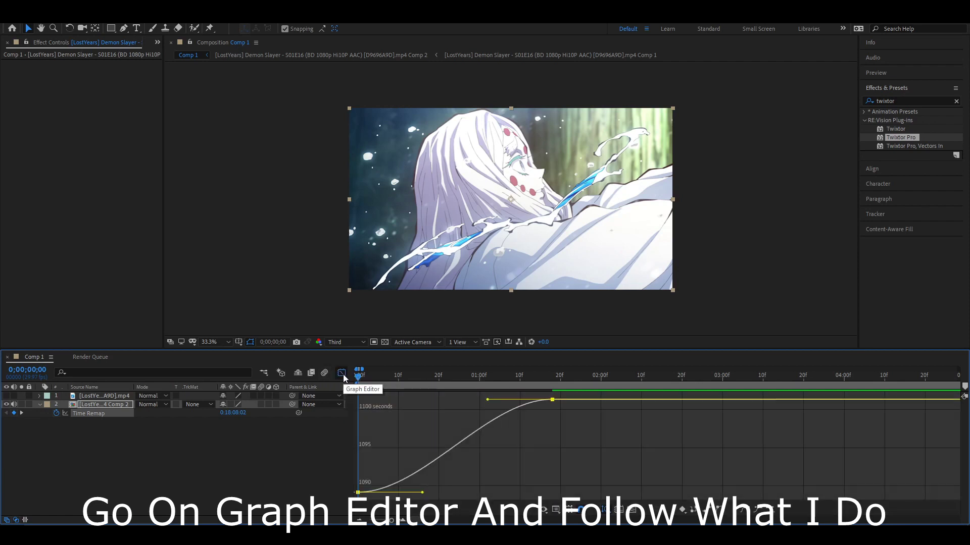
# Step: Pull both time remap handles vertical so the curve is steep at each end and nearly flat in the middle, and close the graph
pyautogui.moveTo(587, 457)
pyautogui.mouseDown()
pyautogui.moveTo(537, 387)
pyautogui.moveTo(502, 401)
pyautogui.moveTo(588, 475)
pyautogui.mouseUp()
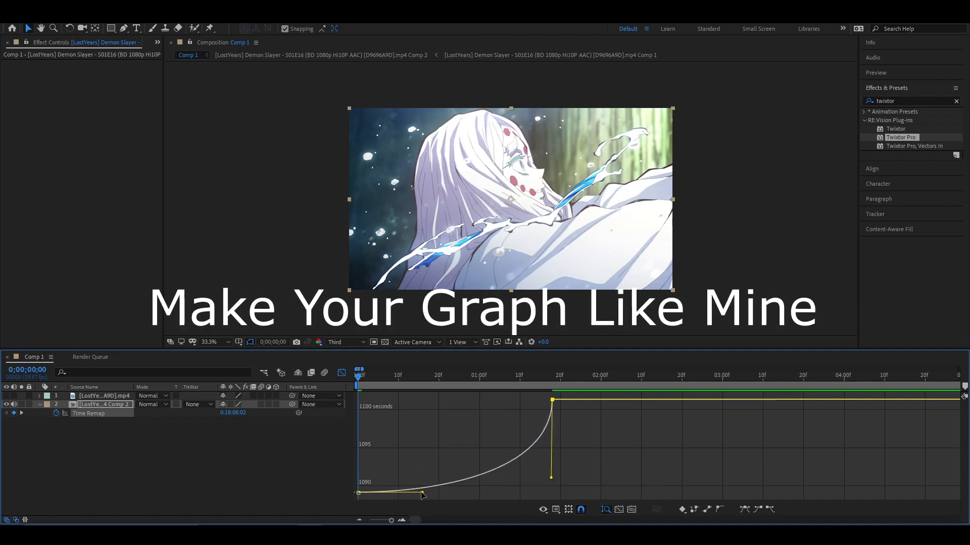
pyautogui.moveTo(422, 492); pyautogui.dragTo(313, 420)
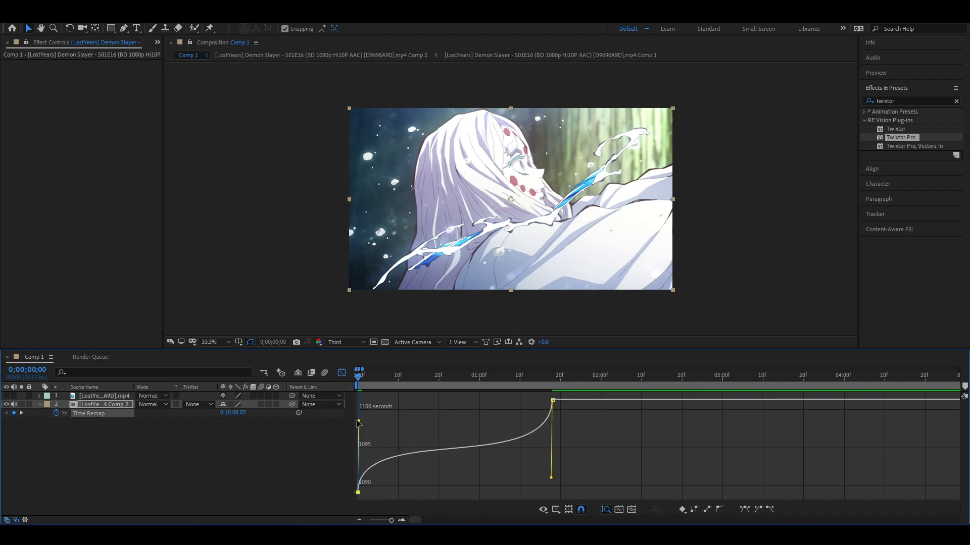
pyautogui.click(341, 373)
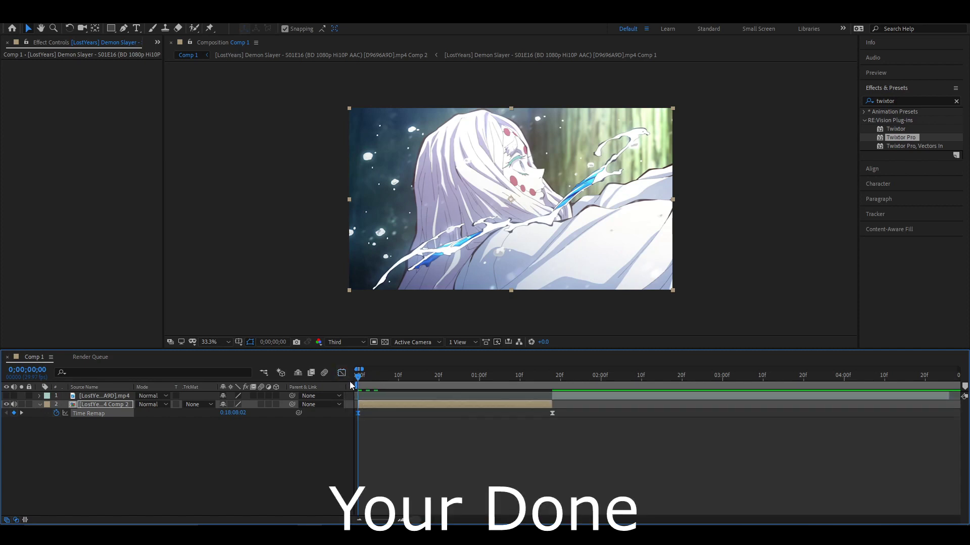
# Step: Preview layer 2's slow motion from the start, limiting the work area to that layer's length
pyautogui.press('space')
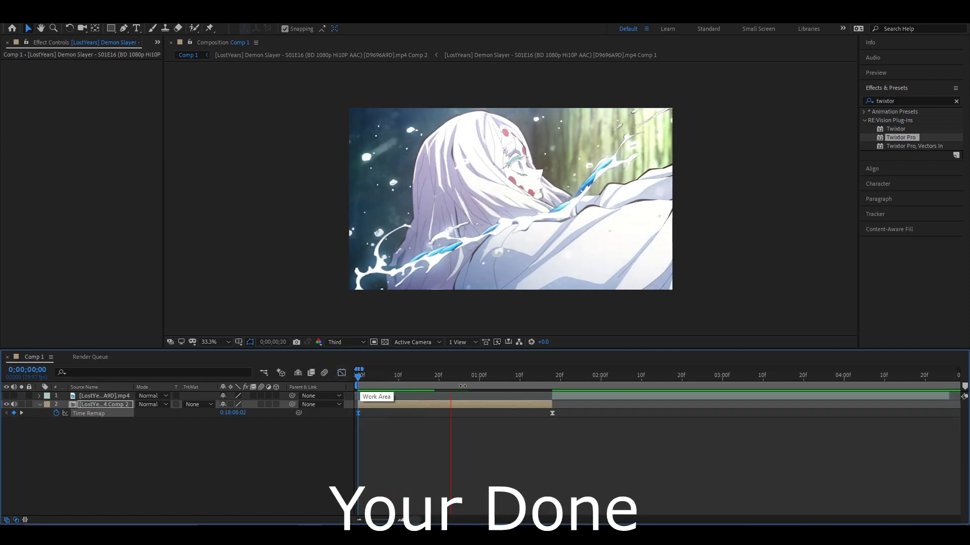
pyautogui.press('space')
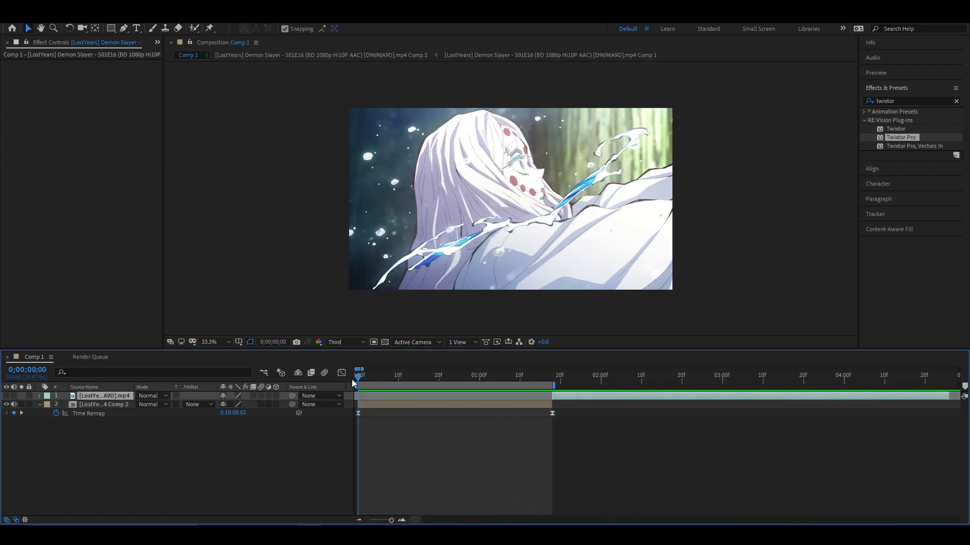
pyautogui.press('space')
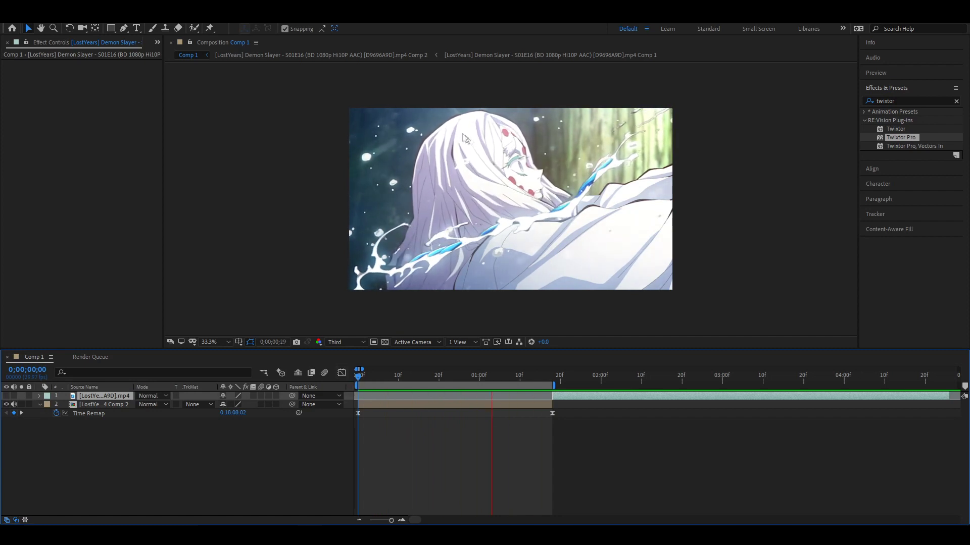
pyautogui.press('space')
# Step: Collapse layer 2, extend the work area to layer 1's end, and move the playhead to 0;00;01;18
pyautogui.click(39, 404)
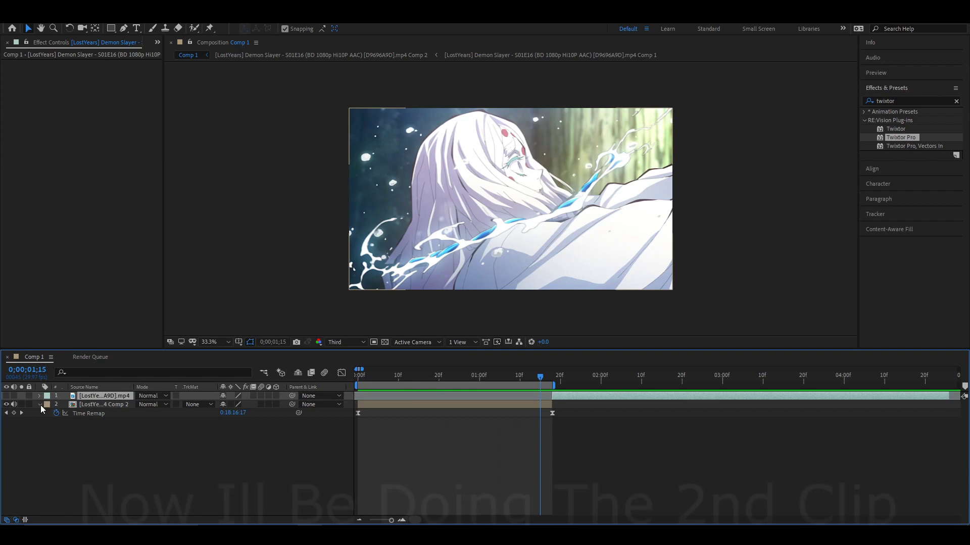
pyautogui.moveTo(556, 386); pyautogui.dragTo(646, 406)
pyautogui.moveTo(390, 376); pyautogui.dragTo(530, 404)
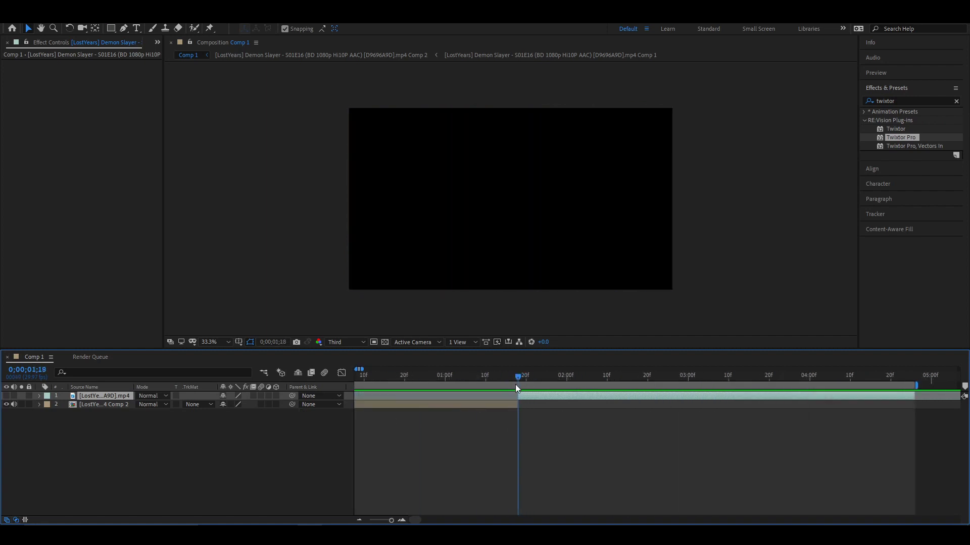
# Step: Make layer 1 visible and enable time remapping on it, with a keyframe at its start, 0;00;01;18
pyautogui.click(6, 397)
pyautogui.hotkey('ctrl', 'alt', 't')
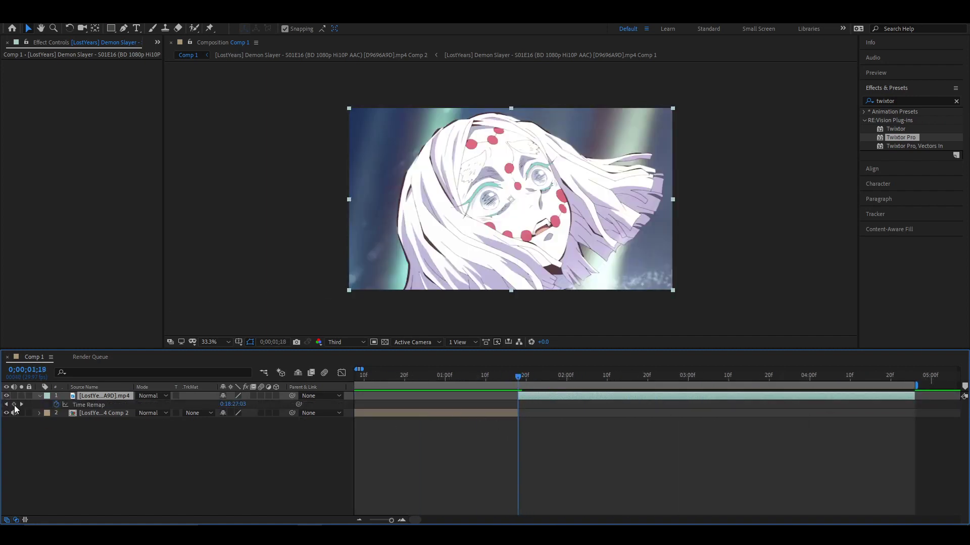
pyautogui.press(';')
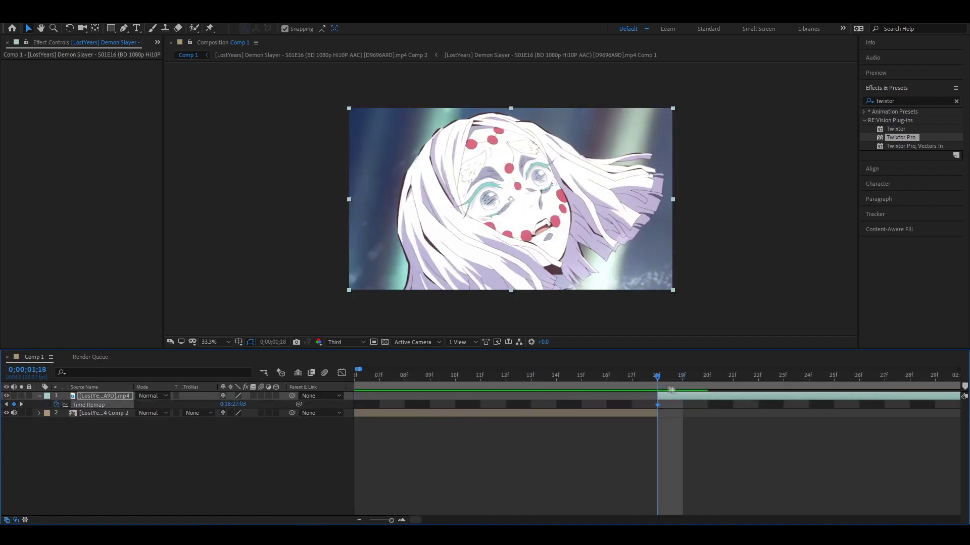
# Step: Add time remap keyframes at layer 1's first movements and pack them onto consecutive frames from 0;00;01;19 to 0;00;01;21
pyautogui.press('pagedown')
pyautogui.press('pagedown')
pyautogui.press('pagedown')
pyautogui.press('pagedown')
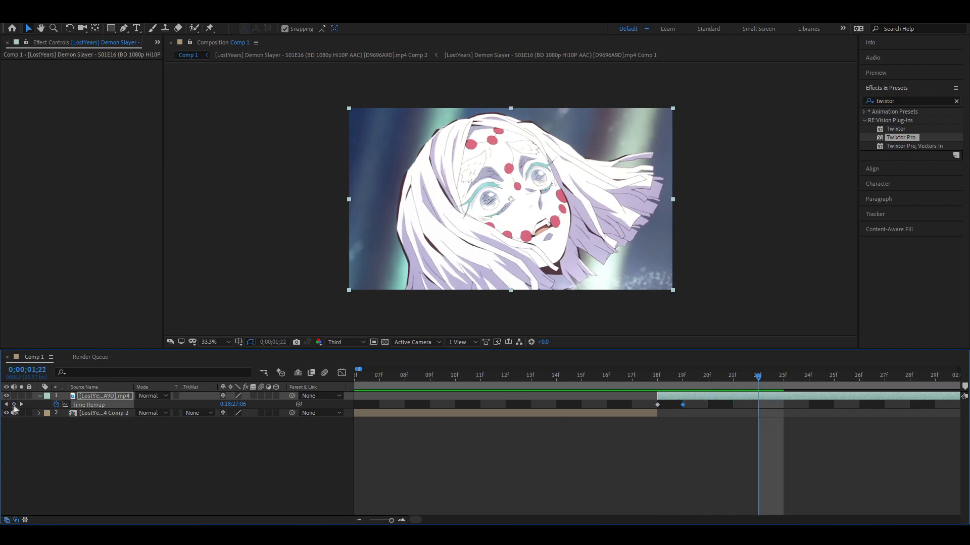
pyautogui.press('pagedown')
pyautogui.press('pagedown')
pyautogui.press('pagedown')
pyautogui.moveTo(833, 378); pyautogui.dragTo(356, 429)
pyautogui.moveTo(509, 405); pyautogui.dragTo(459, 405)
# Step: Step on from 0;00;01;21, adding layer 1 time remap keyframes at 0;00;01;23, 0;00;01;26 and the following movements
pyautogui.click(477, 373)
pyautogui.press('pagedown')
pyautogui.press('pagedown')
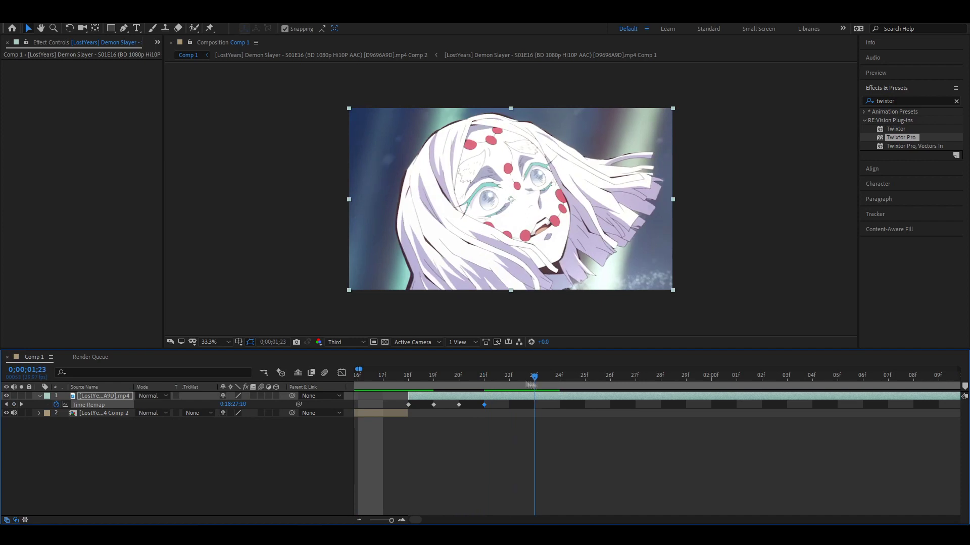
pyautogui.press('pagedown')
pyautogui.press('pagedown')
pyautogui.press('pagedown')
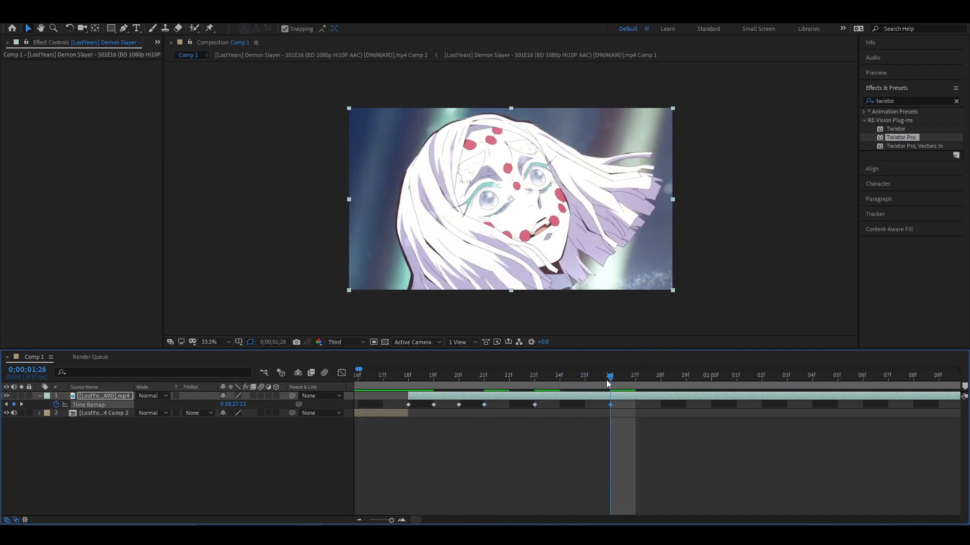
pyautogui.press('pagedown')
pyautogui.press('pagedown')
pyautogui.press('pagedown')
pyautogui.press('pagedown')
pyautogui.press('pagedown')
# Step: Move the newly added keyframes earlier so they sit on consecutive frames from 0;00;01;22 to 0;00;01;25, and play back the result
pyautogui.moveTo(737, 406); pyautogui.dragTo(712, 406)
pyautogui.moveTo(725, 409); pyautogui.dragTo(680, 403)
pyautogui.moveTo(687, 406); pyautogui.dragTo(636, 407)
pyautogui.moveTo(671, 408); pyautogui.dragTo(560, 406)
pyautogui.moveTo(510, 403); pyautogui.dragTo(624, 406)
pyautogui.click(385, 381)
pyautogui.press('space')
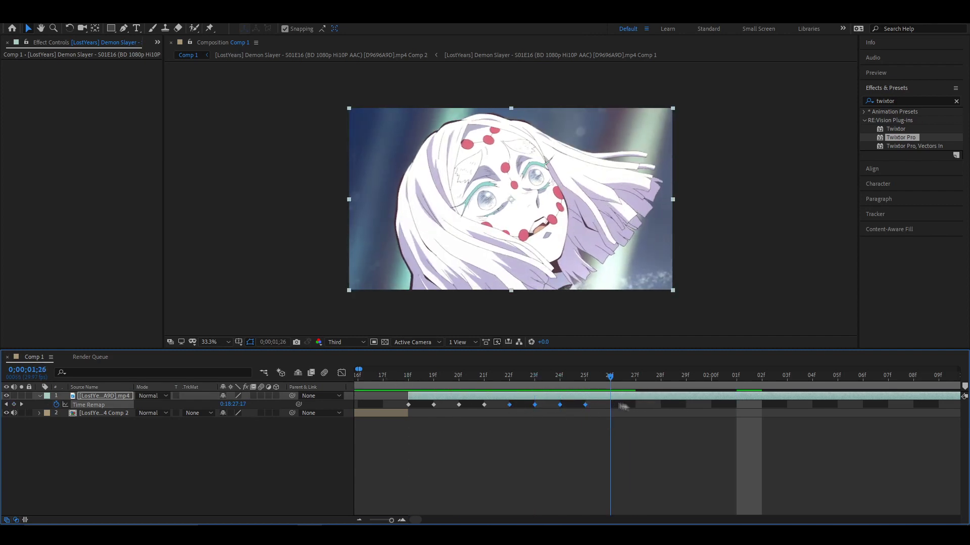
# Step: Step on from 0;00;01;26, adding layer 1 time remap keyframes at 0;00;01;27, 0;00;02;00, 0;00;02;02, 0;00;02;05, 0;00;02;07 and the following movement
pyautogui.click(14, 404)
pyautogui.press('pagedown')
pyautogui.press('pagedown')
pyautogui.press('pagedown')
pyautogui.press('pagedown')
pyautogui.press('pagedown')
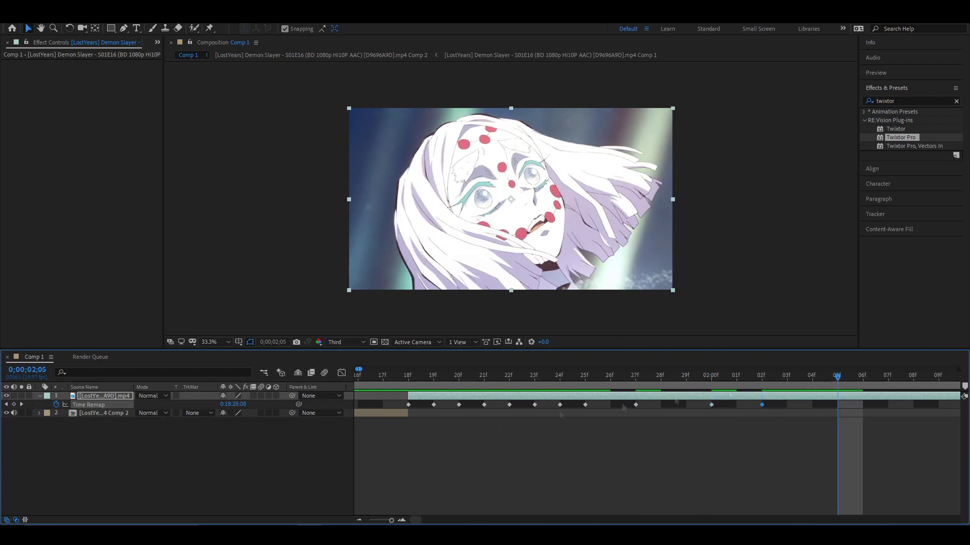
pyautogui.press('pagedown')
pyautogui.press('pagedown')
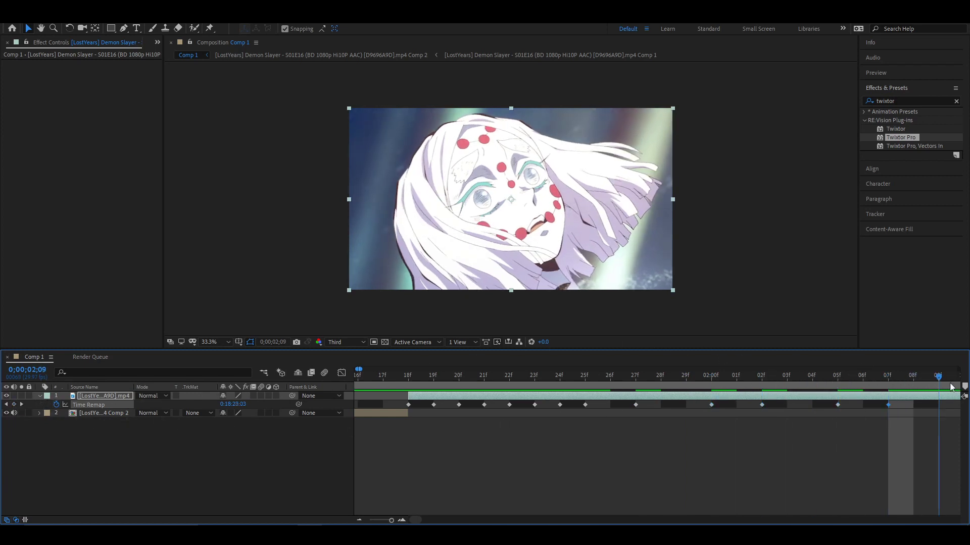
pyautogui.press('pagedown')
# Step: Move the newly added keyframes earlier onto consecutive frames from 0;00;01;26 to 0;00;02;01
pyautogui.moveTo(857, 407); pyautogui.dragTo(808, 403)
pyautogui.moveTo(730, 405)
pyautogui.mouseDown()
pyautogui.moveTo(679, 405)
pyautogui.moveTo(737, 403)
pyautogui.mouseUp()
pyautogui.moveTo(655, 405); pyautogui.dragTo(556, 407)
pyautogui.moveTo(506, 402); pyautogui.dragTo(662, 408)
pyautogui.moveTo(528, 405); pyautogui.dragTo(510, 407)
# Step: Add time remap keyframes at 0;00;02;03, 0;00;02;06, 0;00;02;09 and the following movement, and pack them onto consecutive frames from 0;00;02;02
pyautogui.moveTo(501, 378); pyautogui.dragTo(830, 381)
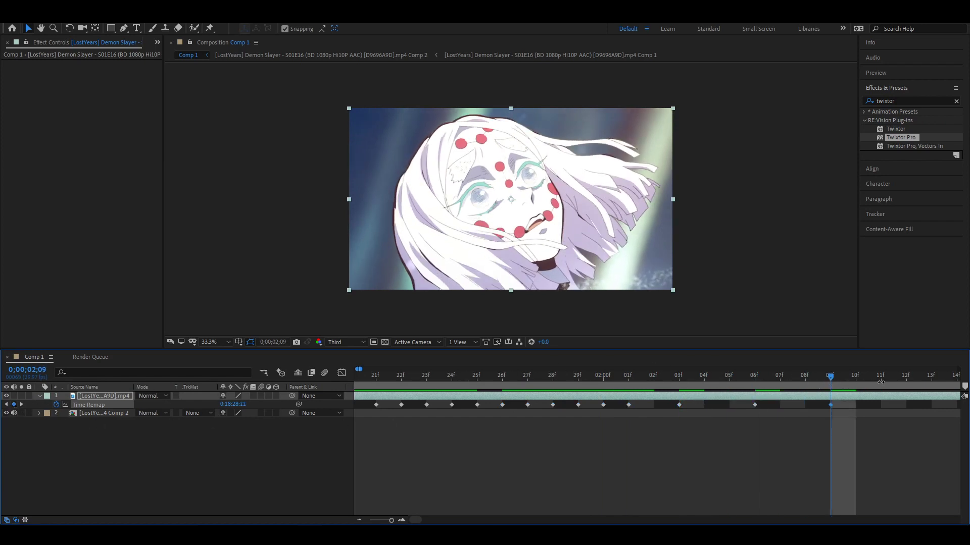
pyautogui.click(880, 381)
pyautogui.moveTo(881, 405); pyautogui.dragTo(857, 407)
pyautogui.moveTo(868, 412); pyautogui.dragTo(825, 402)
pyautogui.moveTo(831, 405); pyautogui.dragTo(762, 410)
pyautogui.moveTo(679, 405); pyautogui.dragTo(659, 407)
# Step: Add layer 1 time remap keyframes at the following movements, including 0;00;02;09, 0;00;02;13, 0;00;02;14, 0;00;02;17 and 0;00;02;20
pyautogui.moveTo(477, 386); pyautogui.dragTo(866, 391)
pyautogui.click(14, 404)
pyautogui.moveTo(646, 402); pyautogui.dragTo(838, 378)
pyautogui.click(14, 405)
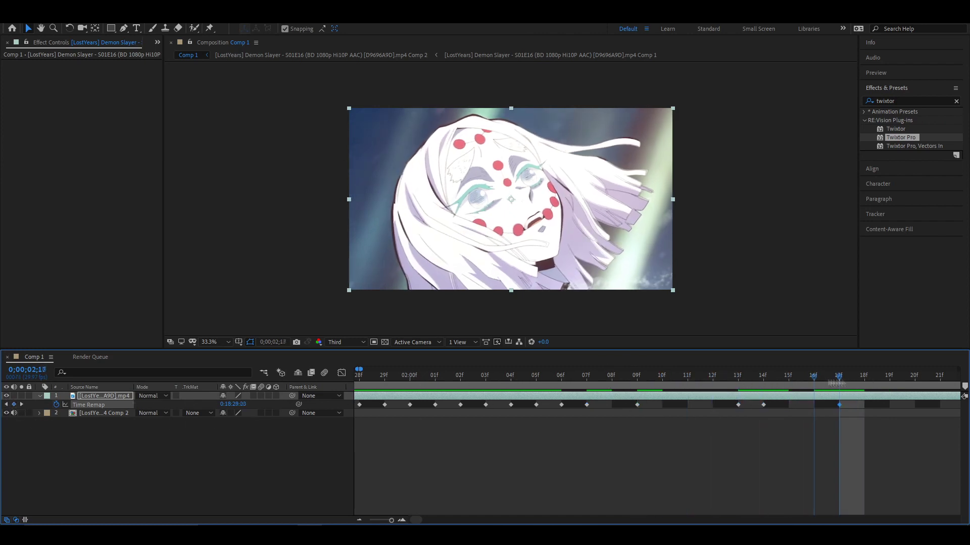
pyautogui.press('pagedown')
pyautogui.press('pagedown')
pyautogui.press('pagedown')
pyautogui.press('pagedown')
pyautogui.press('pagedown')
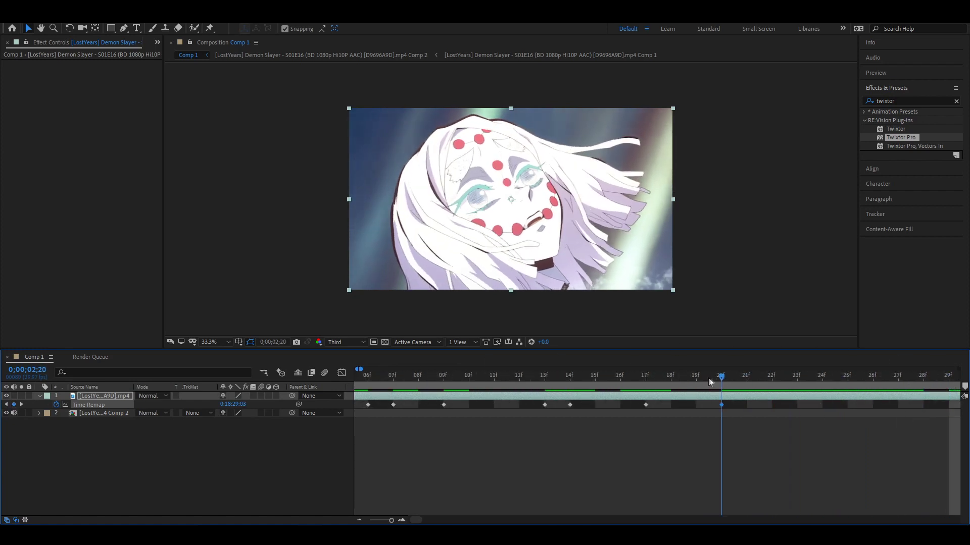
# Step: Add time remap keyframes to layer 1 at 0;00;02;22, 0;00;02;25, 0;00;02;27 and 0;00;02;29
pyautogui.press('pagedown')
pyautogui.press('pagedown')
pyautogui.press('pagedown')
pyautogui.click(14, 405)
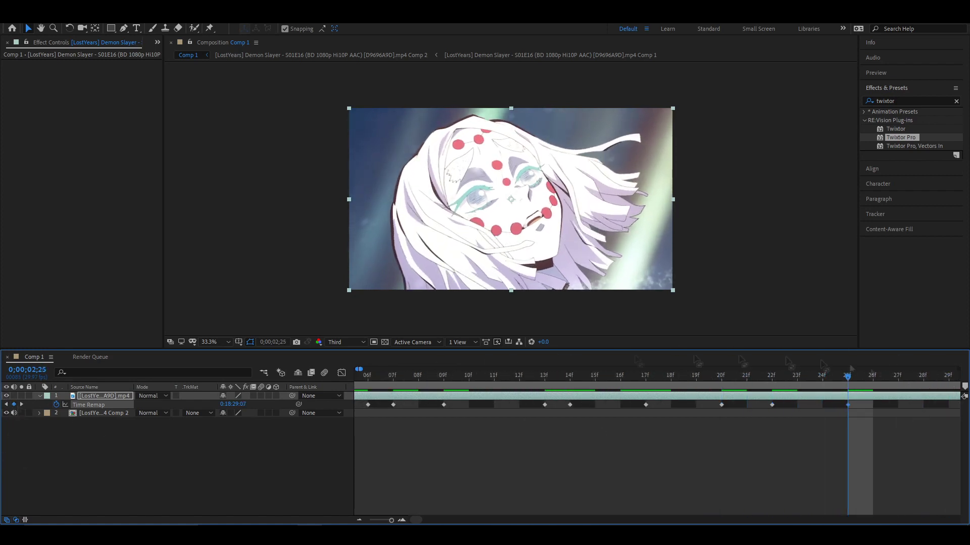
pyautogui.press('pagedown')
pyautogui.press('pagedown')
pyautogui.click(14, 405)
pyautogui.press('pagedown')
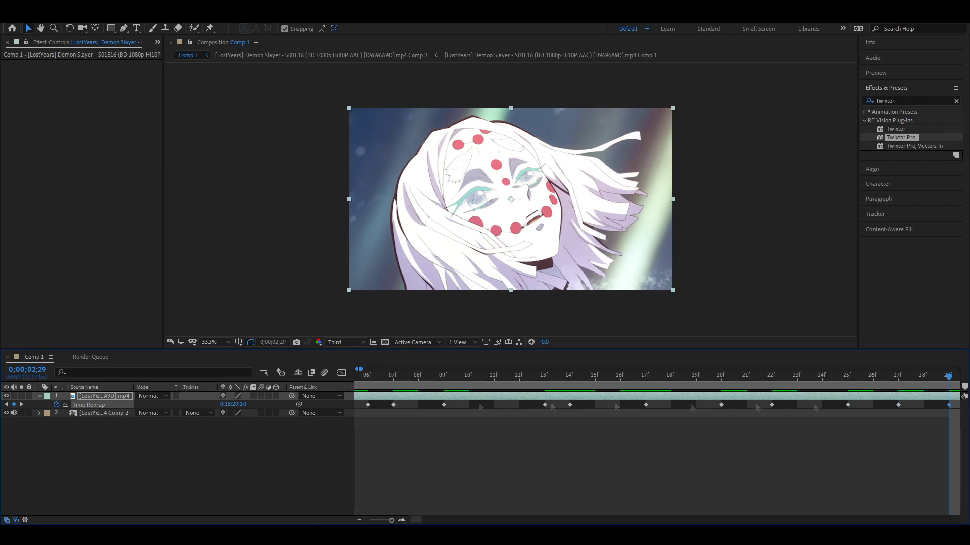
# Step: Step through the frames after 0;00;02;29 and add time remap keyframes at 0;00;03;02 and 0;00;03;06
pyautogui.press('pagedown')
pyautogui.click(14, 405)
pyautogui.press('pagedown')
pyautogui.press('pagedown')
pyautogui.press('pagedown')
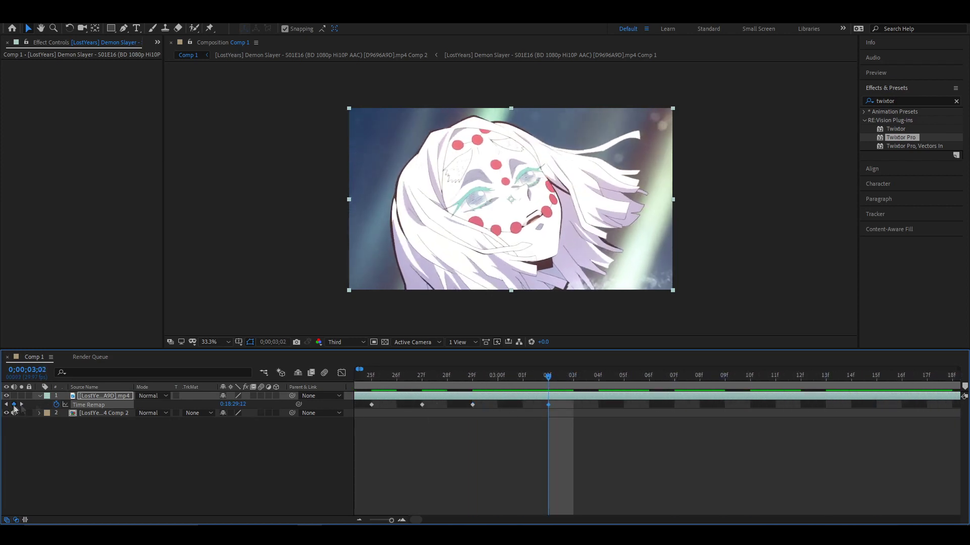
pyautogui.click(14, 404)
pyautogui.press('pagedown')
pyautogui.press('pagedown')
pyautogui.press('pagedown')
pyautogui.press('pagedown')
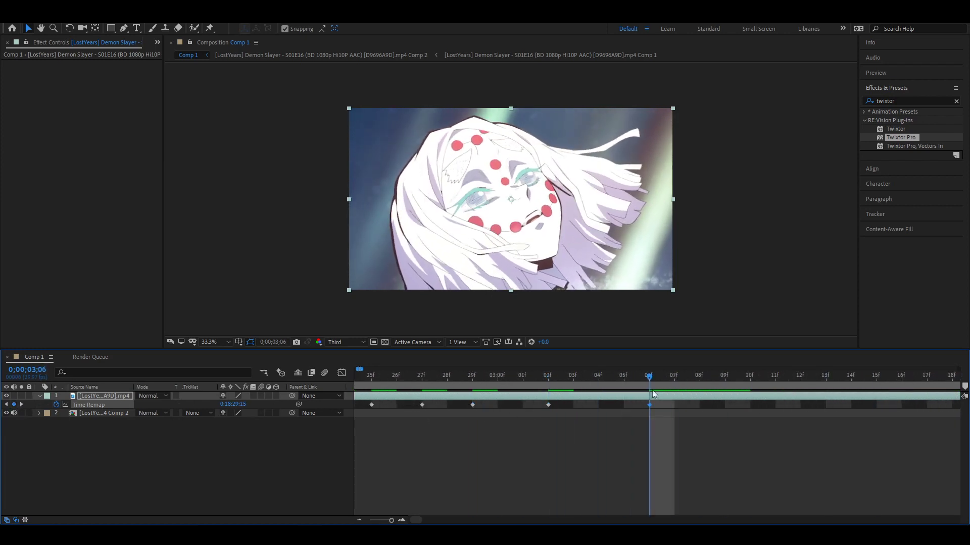
# Step: Add time remap keyframes to layer 1 at 0;00;03;07, 0;00;03;09, 0;00;03;12, 0;00;03;14 and 0;00;03;17
pyautogui.press('pagedown')
pyautogui.press('pagedown')
pyautogui.press('pagedown')
pyautogui.click(14, 404)
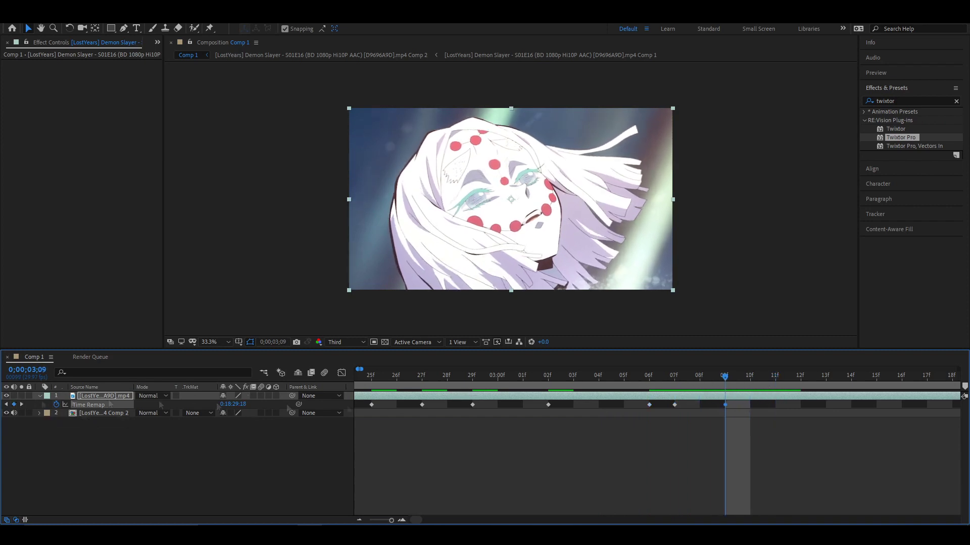
pyautogui.press('pagedown')
pyautogui.press('pagedown')
pyautogui.press('pagedown')
pyautogui.press('pagedown')
pyautogui.press('pagedown')
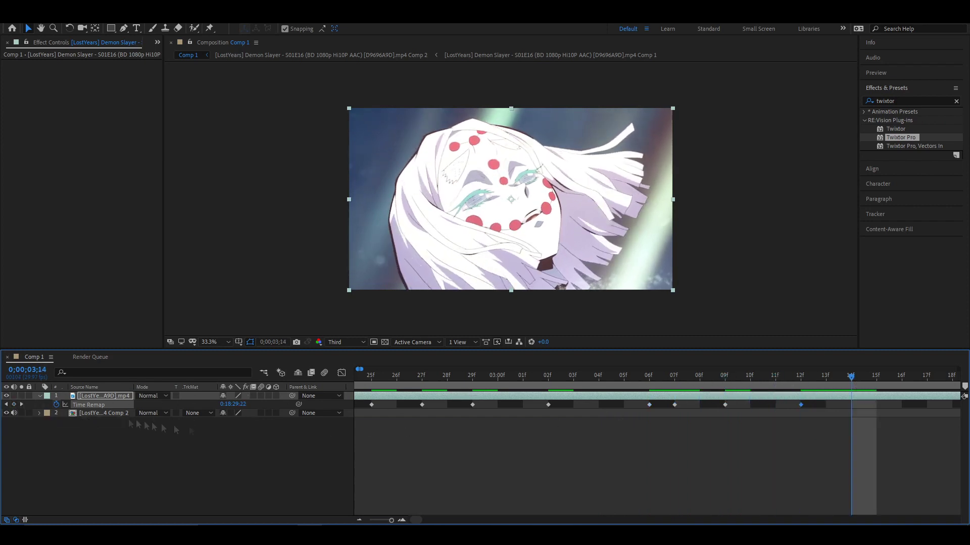
pyautogui.press('pagedown')
pyautogui.press('pagedown')
pyautogui.press('pagedown')
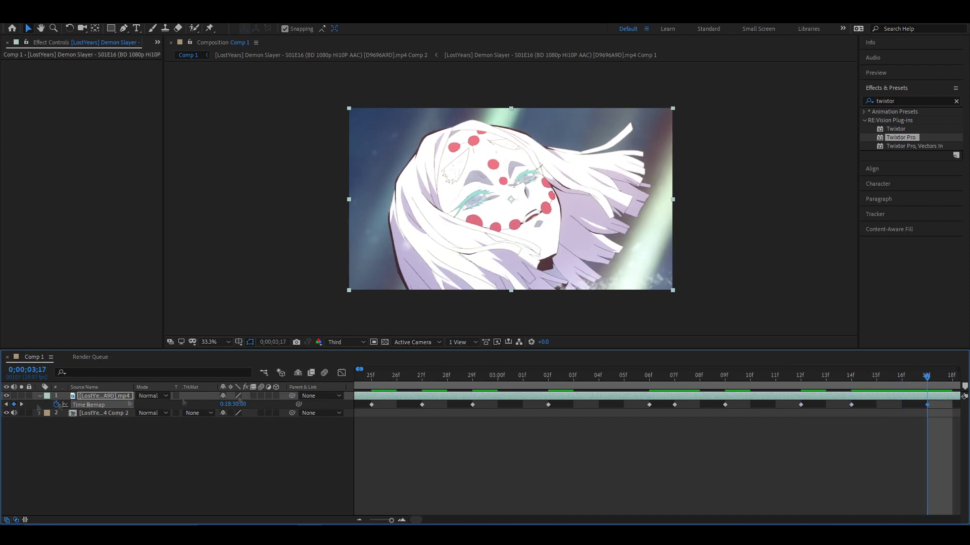
# Step: Add layer 1's remaining time remap keyframes at 0;00;03;19, 0;00;03;22, 0;00;03;25, 0;00;03;27 and 0;00;03;28
pyautogui.press('pagedown')
pyautogui.press('pagedown')
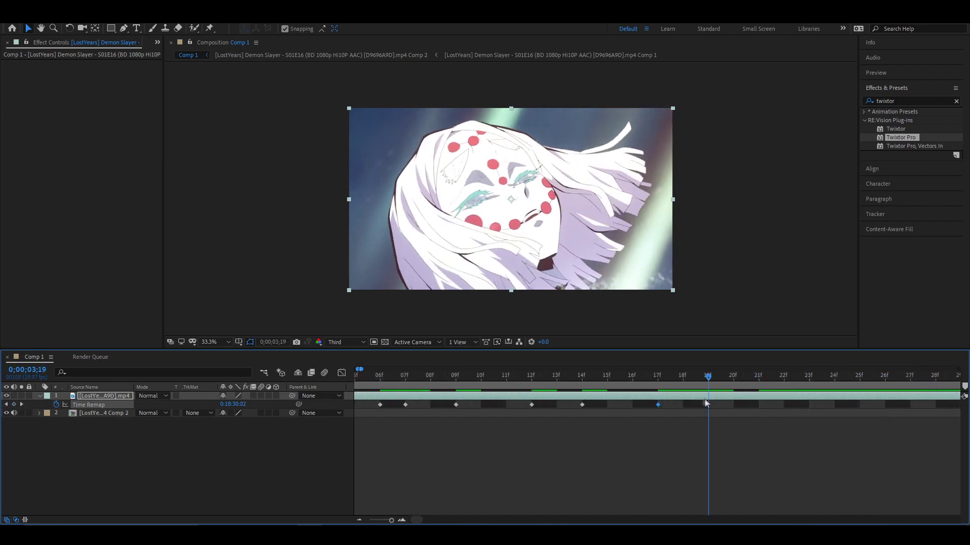
pyautogui.press('pagedown')
pyautogui.click(13, 404)
pyautogui.press('pagedown')
pyautogui.press('pagedown')
pyautogui.press('pagedown')
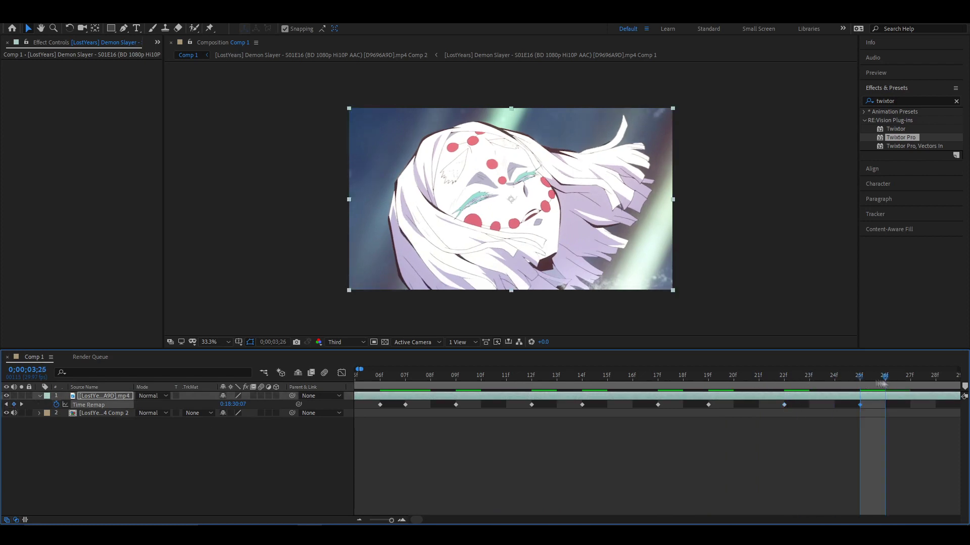
pyautogui.press('pagedown')
pyautogui.press('pagedown')
pyautogui.press('pagedown')
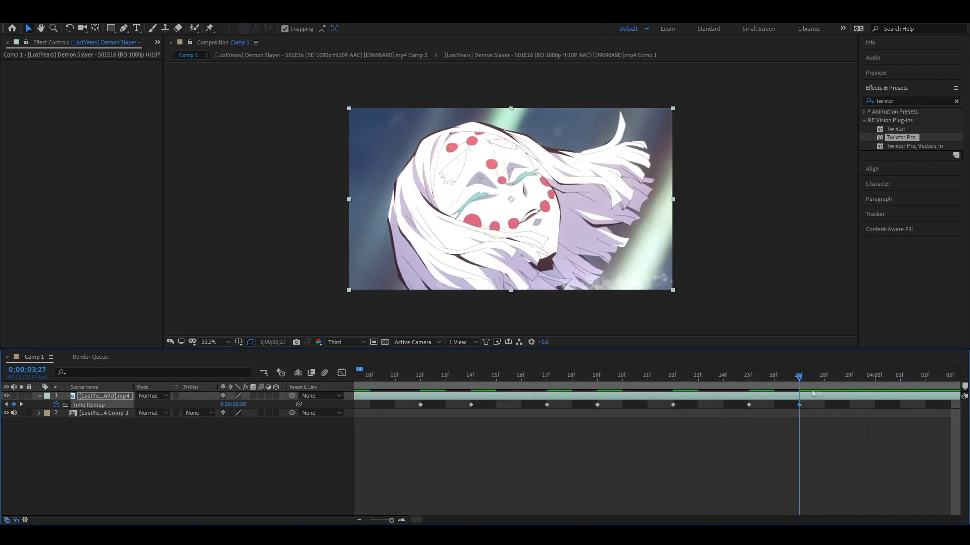
pyautogui.press('pagedown')
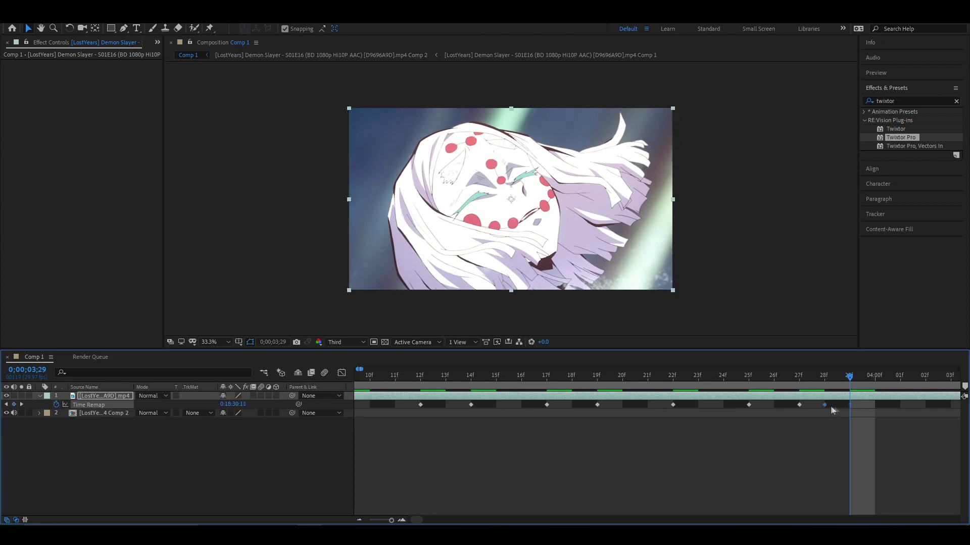
# Step: Close the gaps between the keyframes after 0;00;02;27 so they sit on consecutive frames up to 0;00;03;10
pyautogui.moveTo(784, 404); pyautogui.dragTo(850, 405)
pyautogui.moveTo(749, 405); pyautogui.dragTo(395, 415)
pyautogui.keyDown('shift'); pyautogui.click(420, 405); pyautogui.keyUp('shift')
pyautogui.moveTo(379, 376)
pyautogui.mouseDown()
pyautogui.moveTo(359, 376)
pyautogui.moveTo(396, 376)
pyautogui.mouseUp()
pyautogui.moveTo(573, 405); pyautogui.dragTo(548, 406)
pyautogui.moveTo(738, 405); pyautogui.dragTo(484, 410)
pyautogui.moveTo(498, 405); pyautogui.dragTo(472, 408)
pyautogui.moveTo(410, 414); pyautogui.dragTo(354, 405)
pyautogui.moveTo(369, 377); pyautogui.dragTo(924, 397)
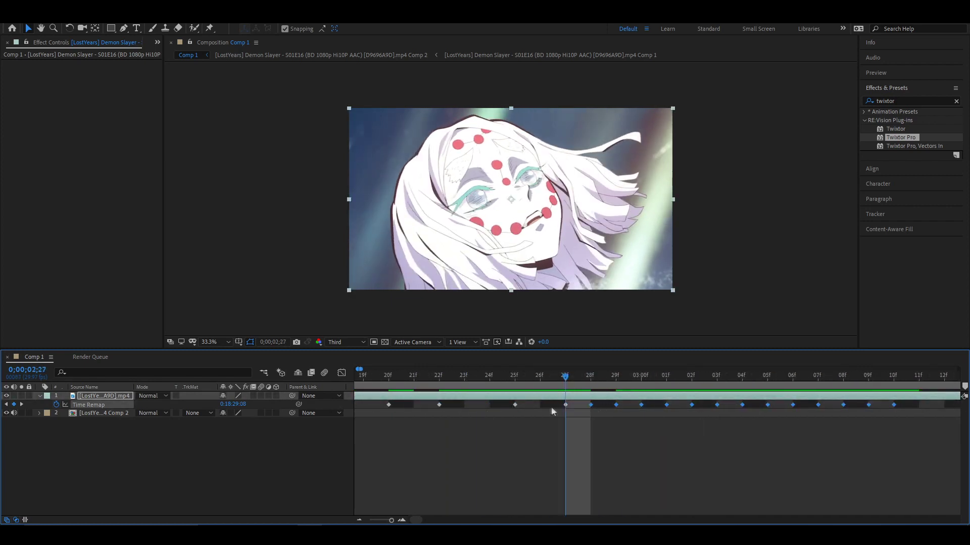
# Step: Shift the remaining spaced keyframes earlier so all of them sit on consecutive frames from 0;00;02;08 to 0;00;02;28
pyautogui.moveTo(565, 405); pyautogui.dragTo(861, 403)
pyautogui.moveTo(438, 405); pyautogui.dragTo(414, 405)
pyautogui.moveTo(441, 377); pyautogui.dragTo(740, 379)
pyautogui.moveTo(746, 418); pyautogui.dragTo(912, 399)
pyautogui.moveTo(445, 405); pyautogui.dragTo(840, 412)
pyautogui.moveTo(419, 378); pyautogui.dragTo(392, 381)
pyautogui.moveTo(520, 406); pyautogui.dragTo(469, 406)
pyautogui.moveTo(407, 408); pyautogui.dragTo(962, 405)
pyautogui.moveTo(370, 381); pyautogui.dragTo(912, 380)
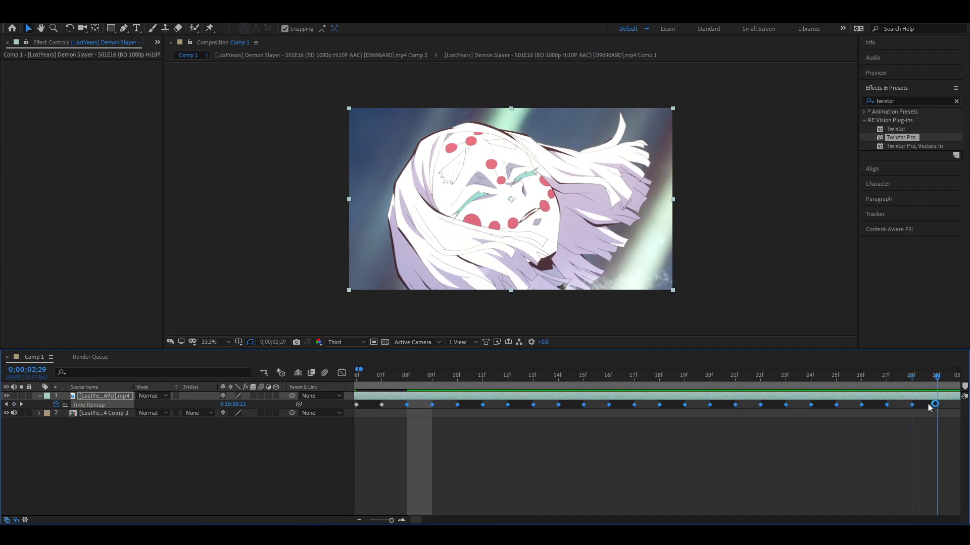
# Step: Pre-compose layer 1 and cut away the part of the new pre-comp before 0;00;01;18
pyautogui.click(929, 408)
pyautogui.rightClick(876, 398)
pyautogui.click(891, 351)
pyautogui.click(510, 332)
pyautogui.moveTo(454, 377); pyautogui.dragTo(429, 390)
pyautogui.click(416, 404)
# Step: Apply Twixtor Pro to the pre-comp, with Image Prep set to Contrast/Edge Enhance and Warping set to Forward
pyautogui.moveTo(900, 138); pyautogui.dragTo(455, 398)
pyautogui.click(119, 167)
pyautogui.click(120, 190)
pyautogui.click(117, 228)
pyautogui.click(120, 258)
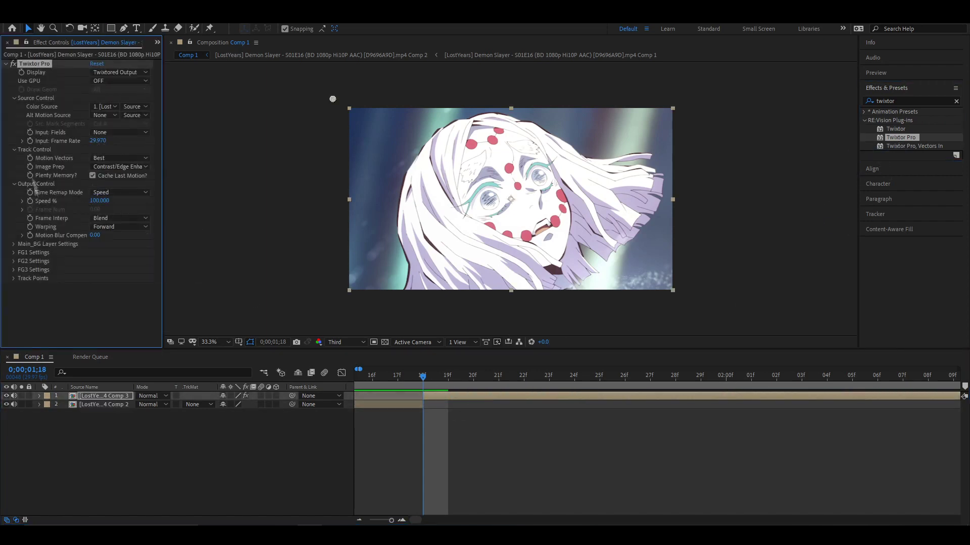
# Step: Keyframe Twixtor's Speed % and set it to 7 at 0;00;01;19
pyautogui.click(448, 376)
pyautogui.click(103, 201)
pyautogui.write('7')
pyautogui.press('Return')
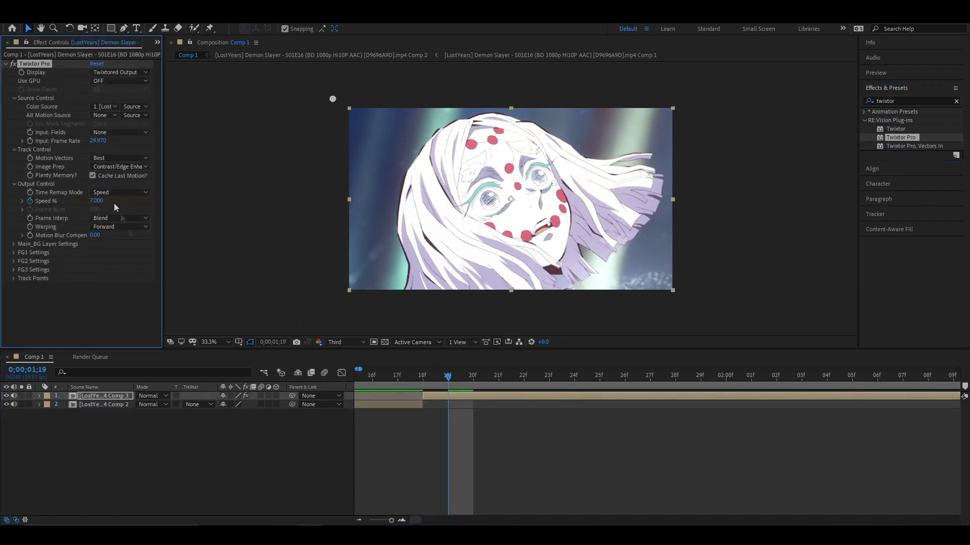
# Step: Pre-compose the Twixtor layer and split it at 0;00;01;18 to remove the earlier part
pyautogui.hotkey('ctrl', 'shift', 'c')
pyautogui.click(506, 332)
pyautogui.click(429, 382)
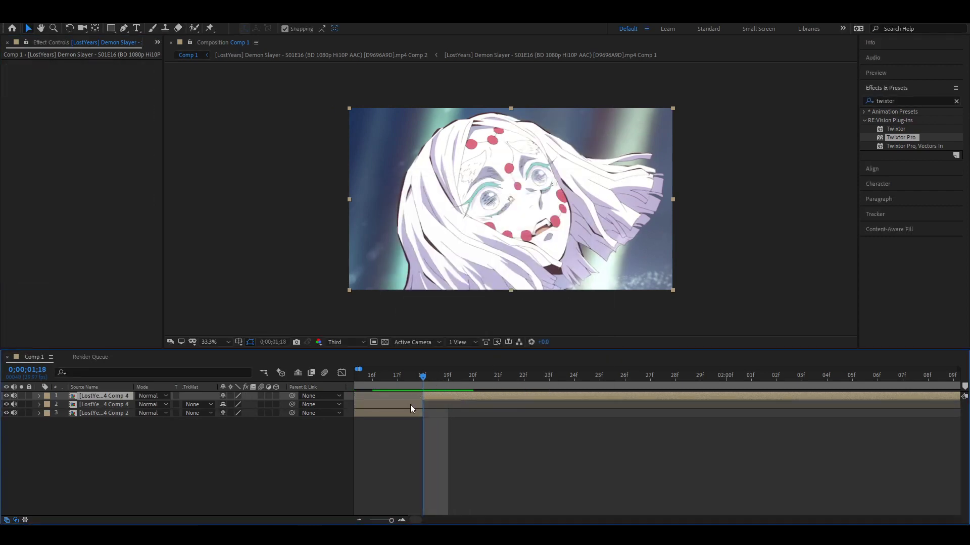
# Step: Enable time remapping on the new pre-comp, play it through, and place an ending keyframe and trim the layer at 0;00;04;27
pyautogui.hotkey('ctrl', 'alt', 't')
pyautogui.press('space')
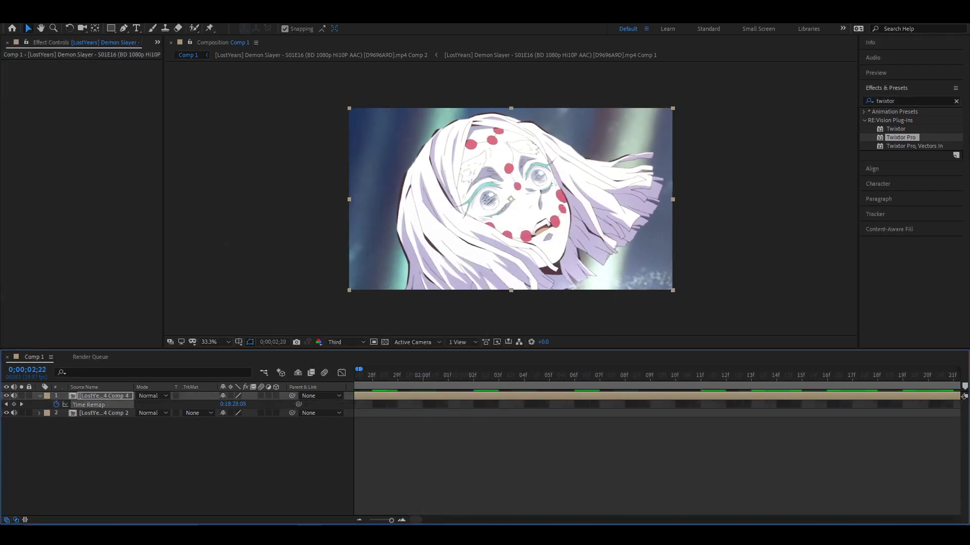
pyautogui.press(';')
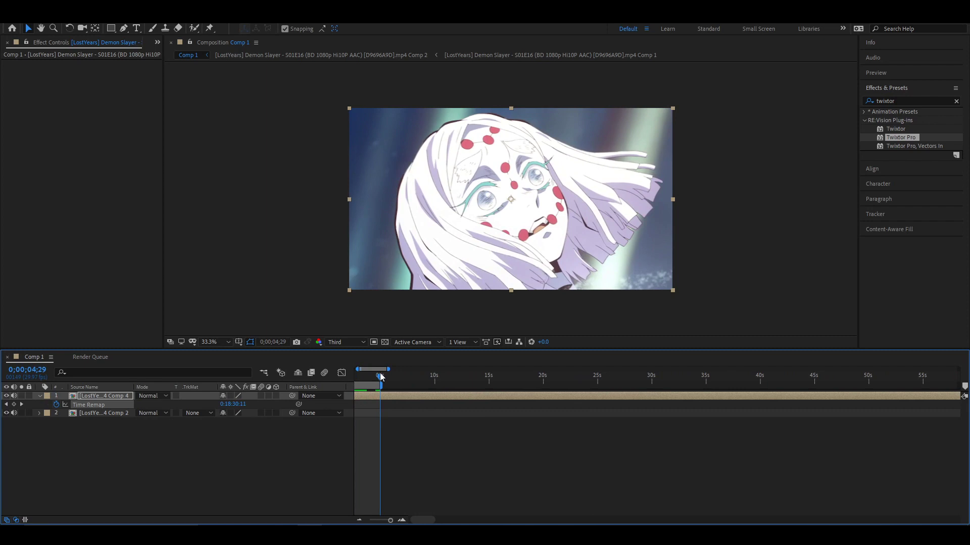
pyautogui.press(';')
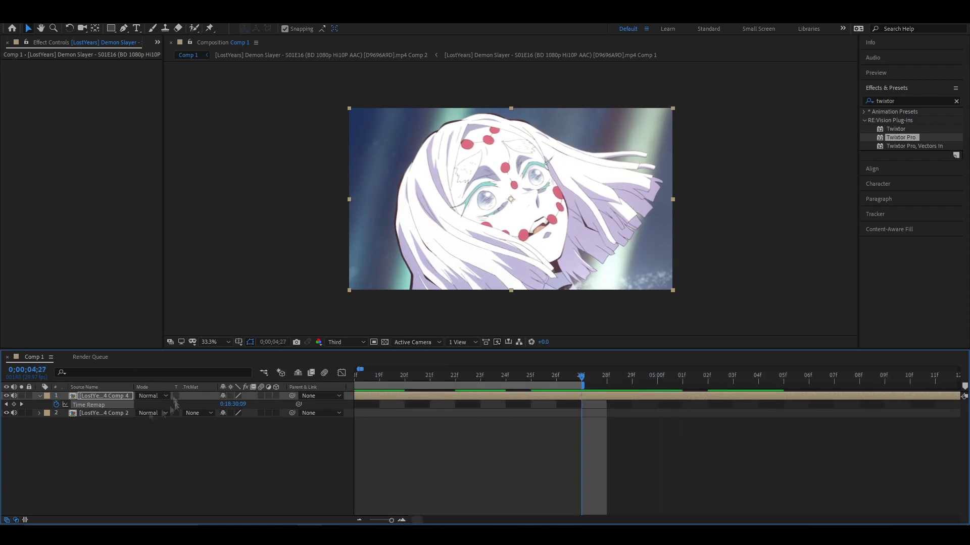
pyautogui.moveTo(219, 404); pyautogui.dragTo(416, 409)
pyautogui.hotkey('alt', ']')
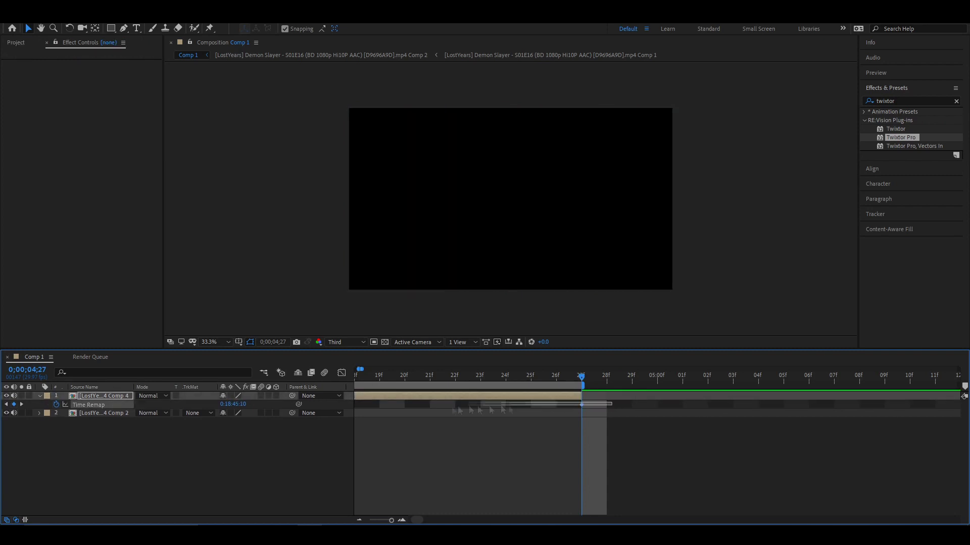
# Step: Easy-ease the two time remap keyframes and stretch their graph handles vertically into a fast-slow-fast curve
pyautogui.hscroll(-6, 580, 415)
pyautogui.click(342, 372)
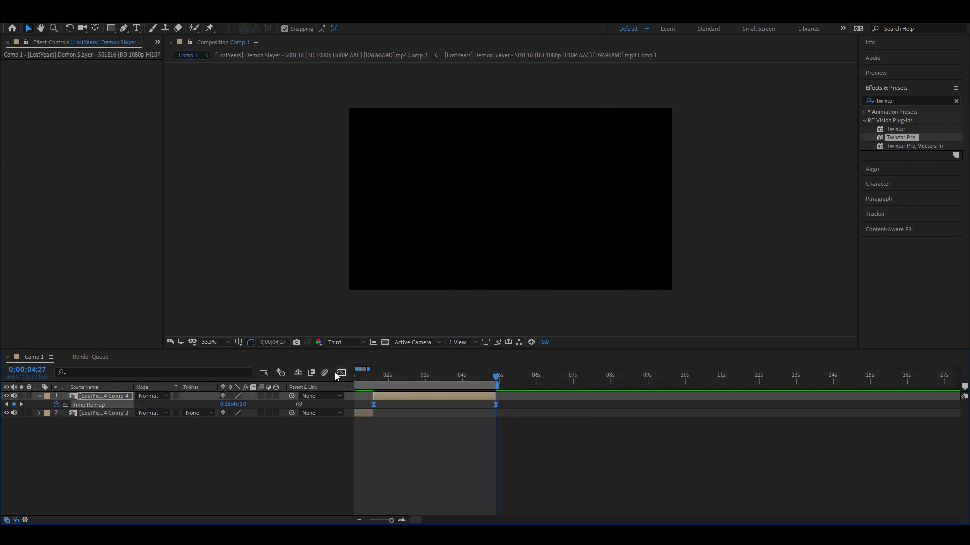
pyautogui.moveTo(568, 447); pyautogui.dragTo(498, 473)
pyautogui.moveTo(414, 491); pyautogui.dragTo(328, 420)
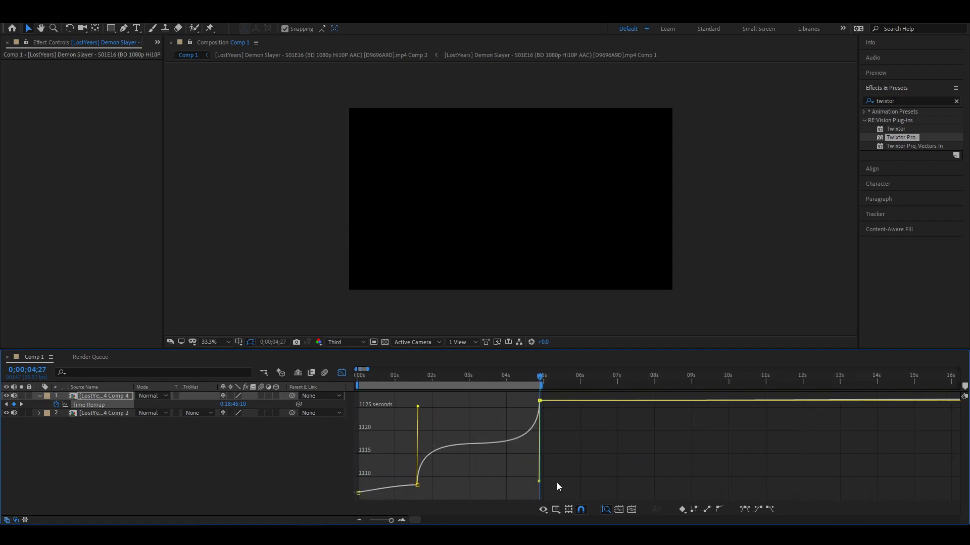
pyautogui.click(341, 373)
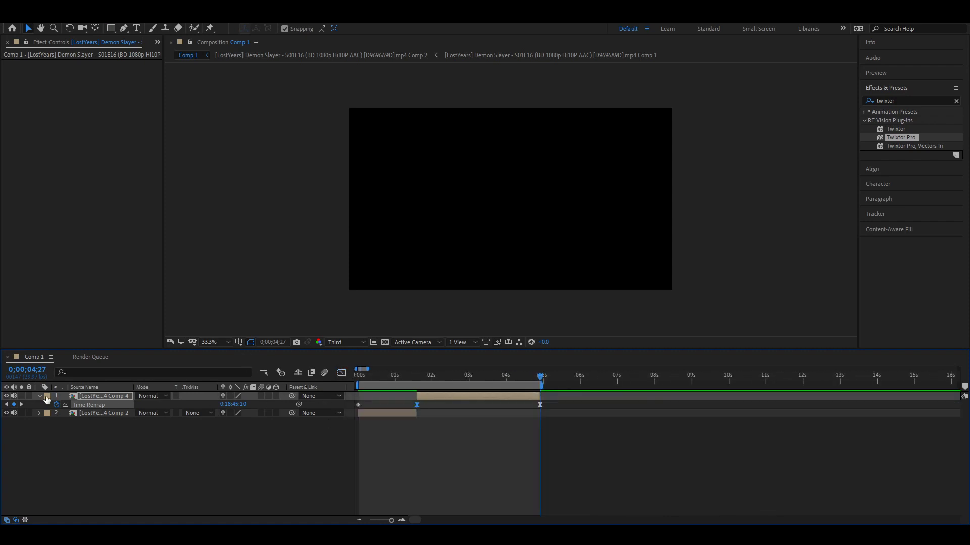
# Step: Collapse layer 1's properties and play the composition from the beginning to review both slow-motion clips
pyautogui.click(40, 396)
pyautogui.moveTo(375, 384); pyautogui.dragTo(347, 384)
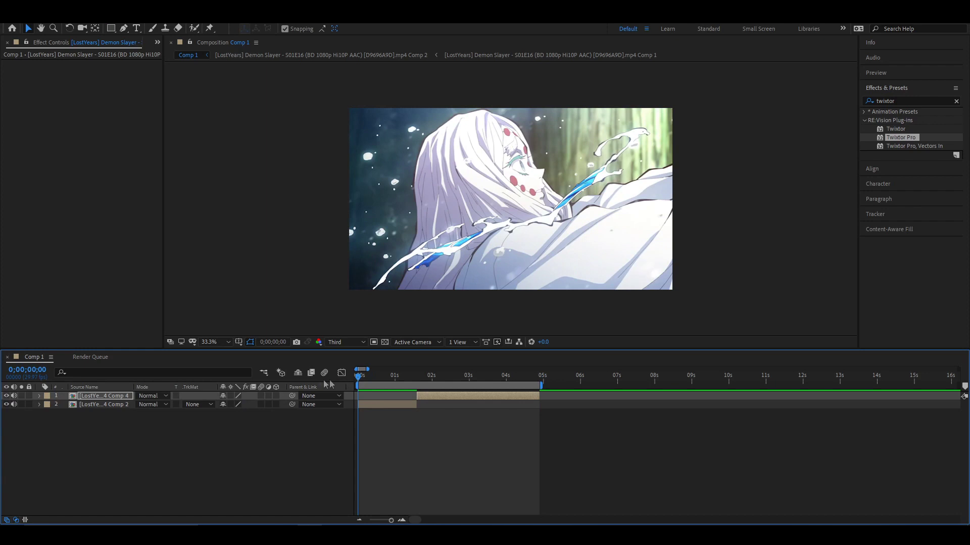
pyautogui.press('space')
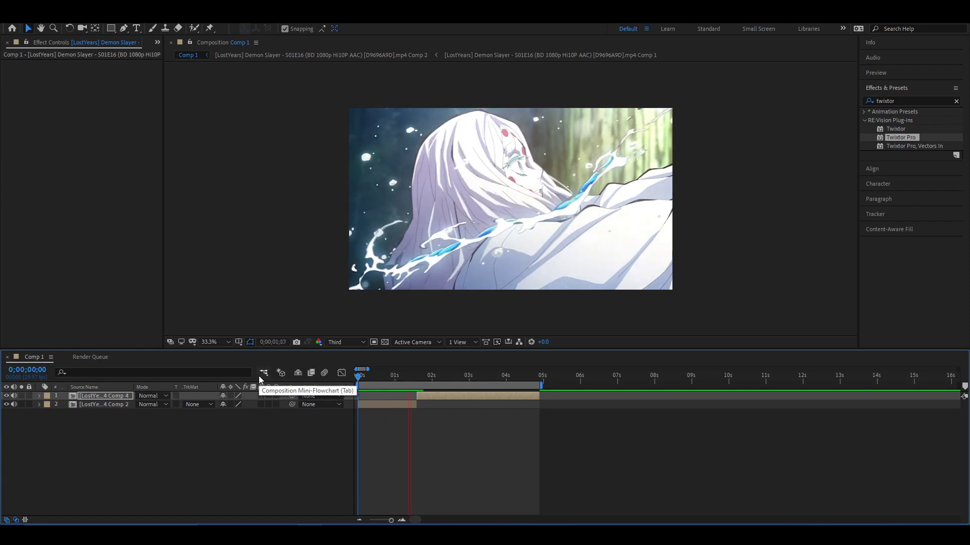